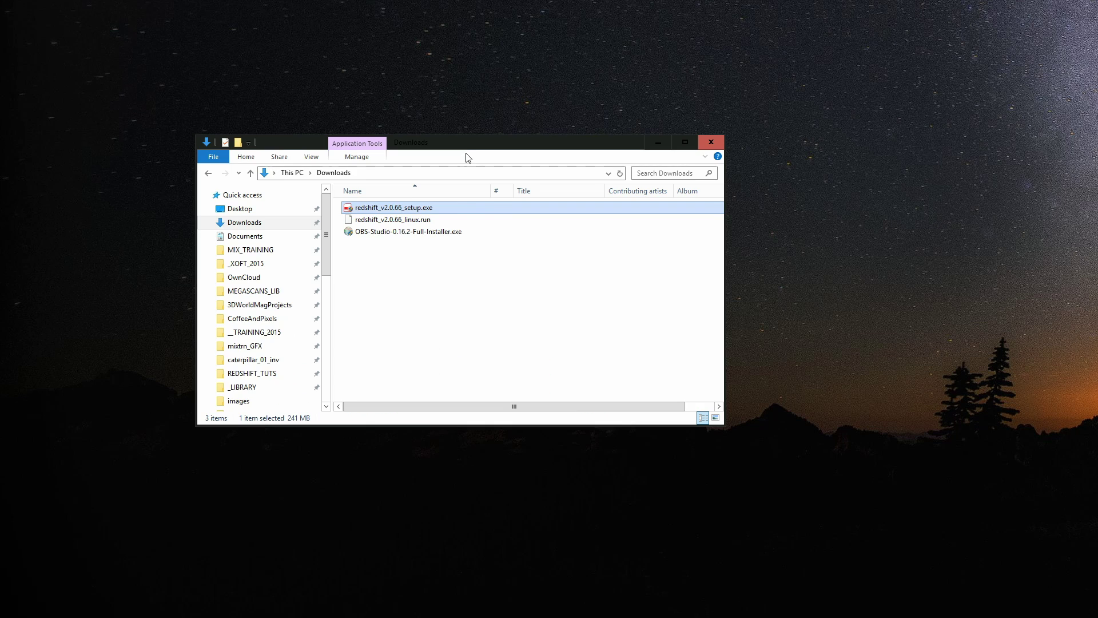
- Install Redshift on Windows with redshift_v2.0.66_setup.exe from Downloads, accepting the license agreement and keeping the preset target DCC applications
drag(466, 147, 539, 140)
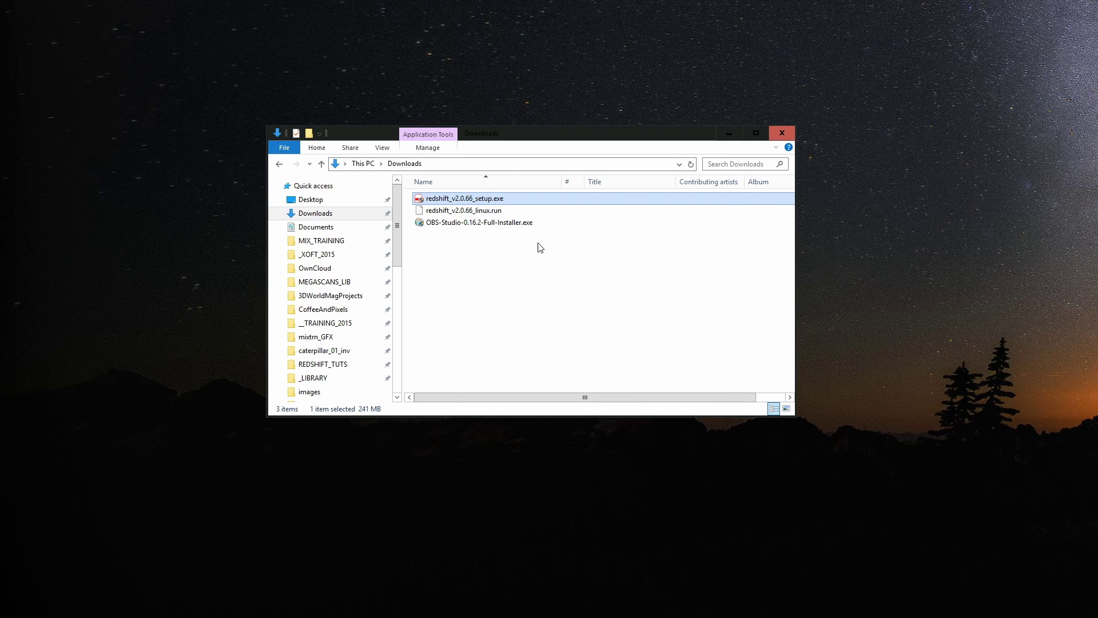
double_click(451, 200)
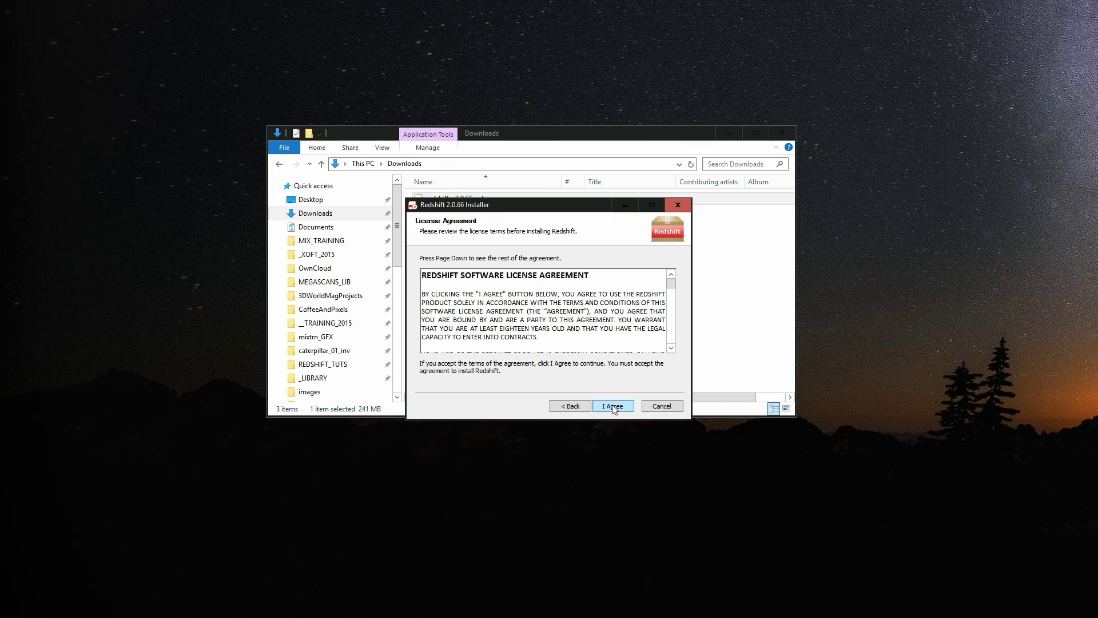
click(613, 406)
scroll(600, 289, down, 5)
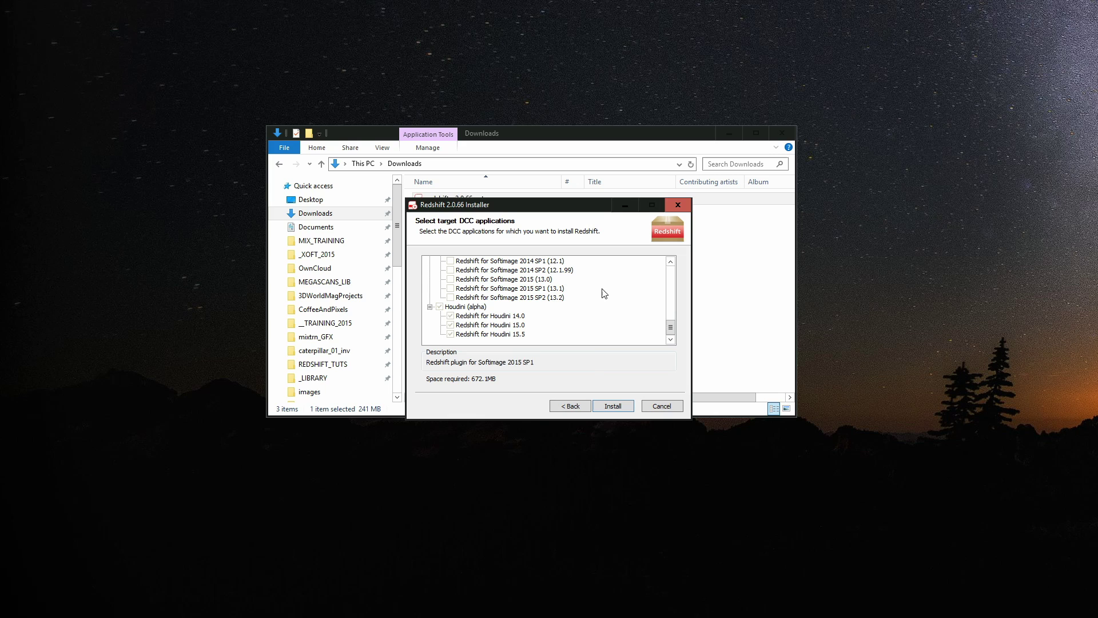
click(613, 406)
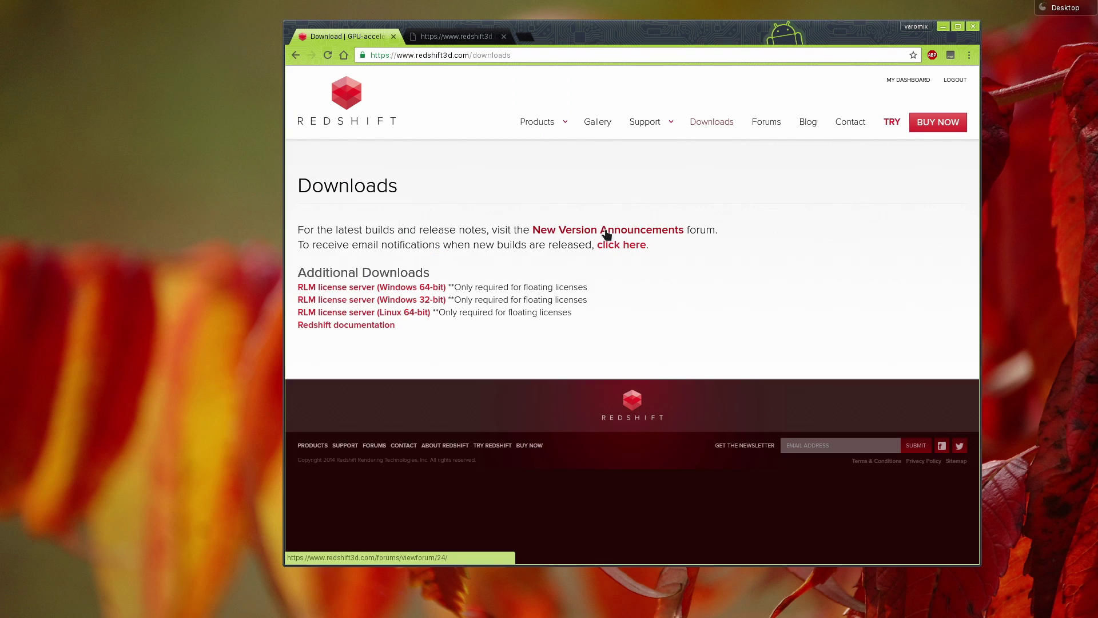
- Download the Linux installer from the "Version 2.0.66 is now available" thread in Redshift's New Version Announcements forum
click(608, 235)
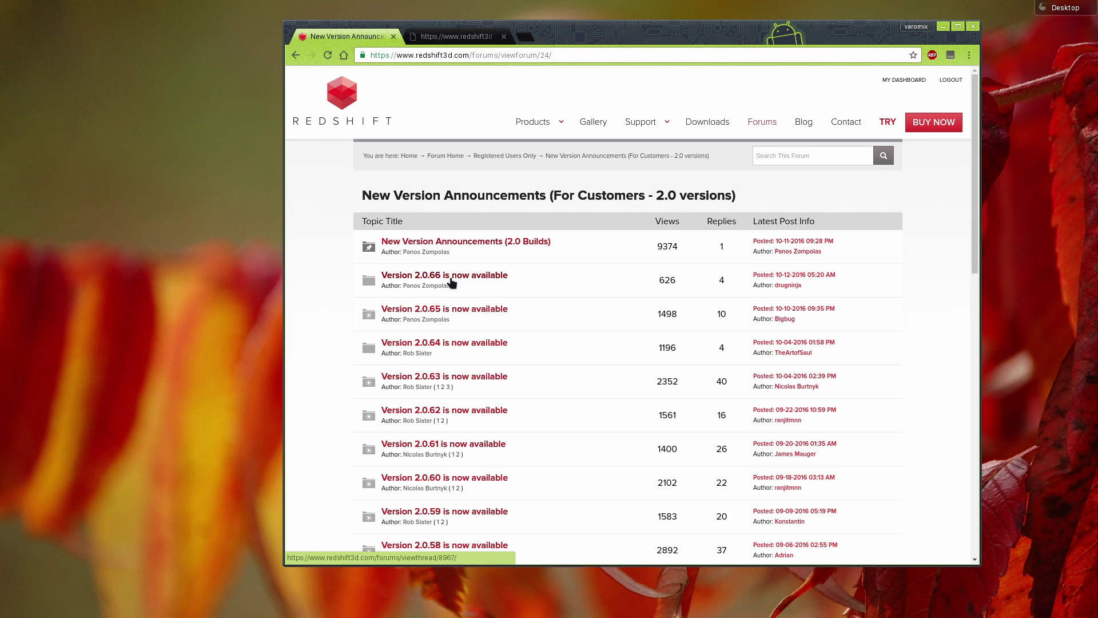
click(468, 282)
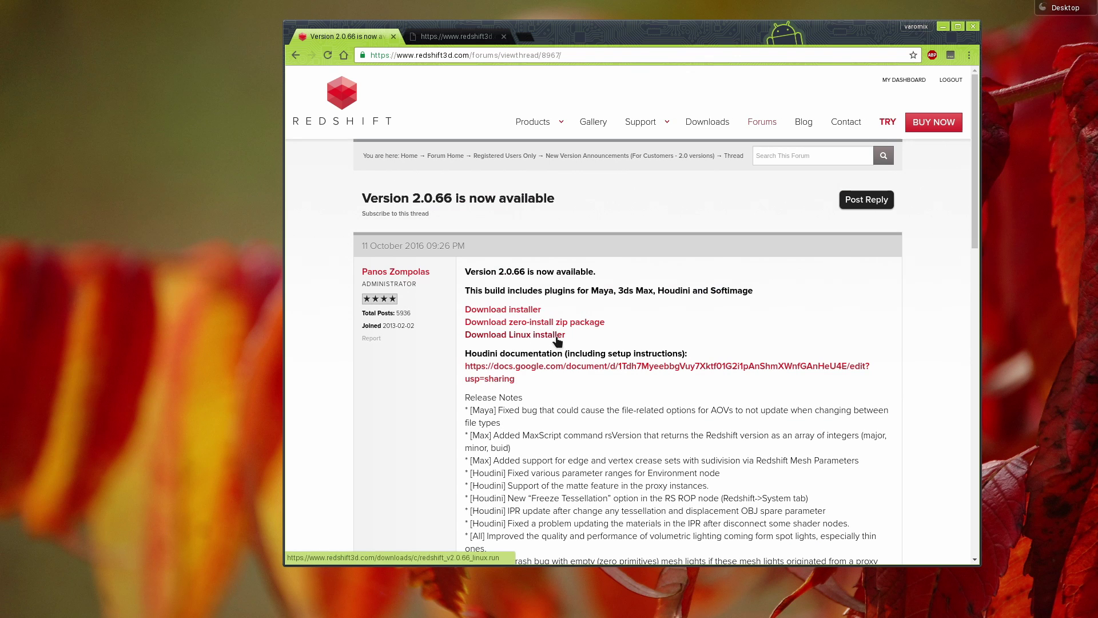
click(558, 337)
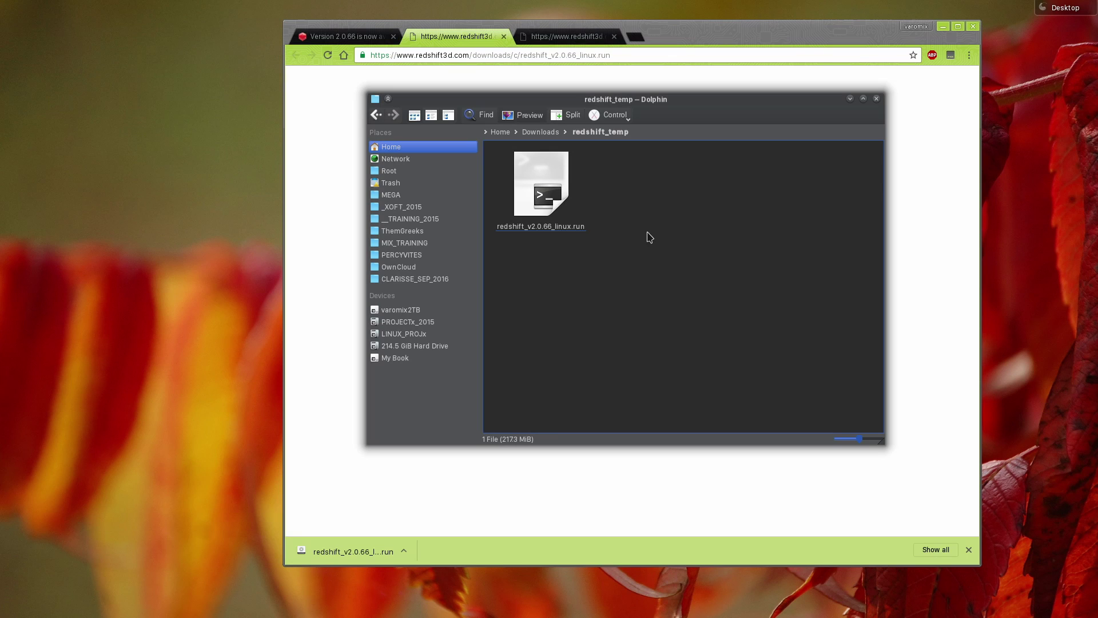
- Open a terminal in the redshift_temp folder and make redshift_v2.0.66_linux.run executable with chmod +x
right_click(659, 188)
key(shift+F4)
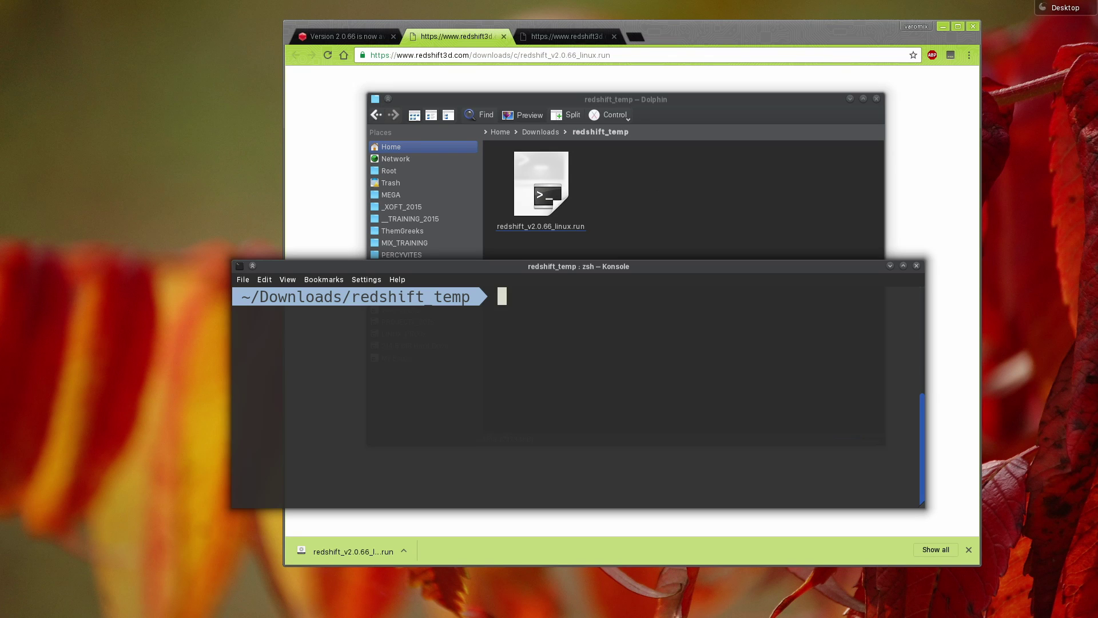
text(chmod +x)
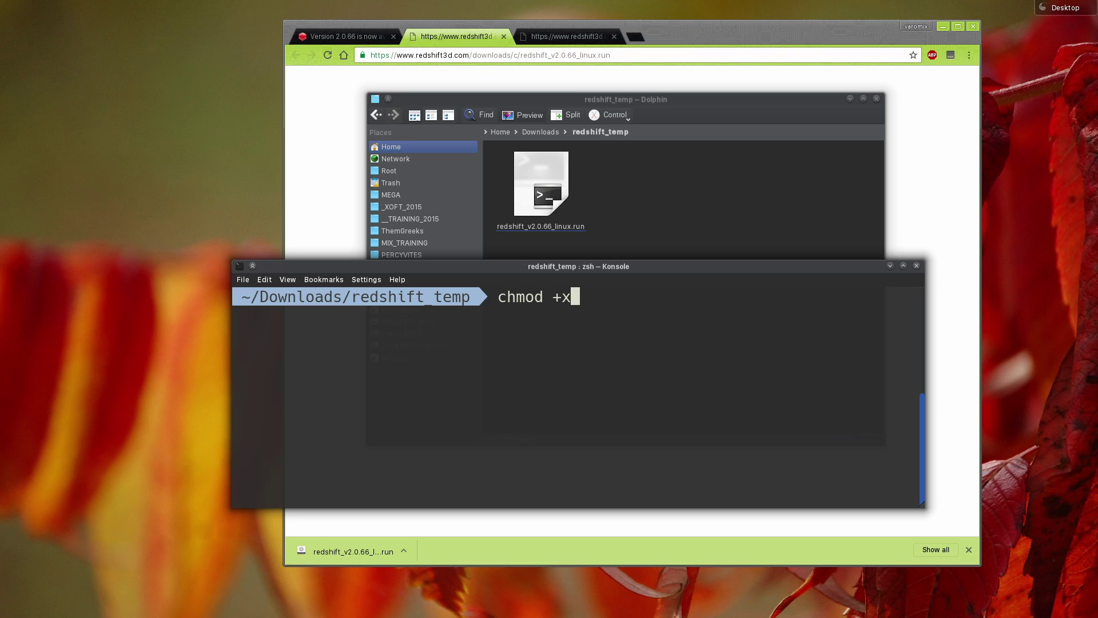
text( red)
key(Tab)
key(Return)
- Run redshift_v2.0.66_linux.run with sudo and enter the account password
text(sudo)
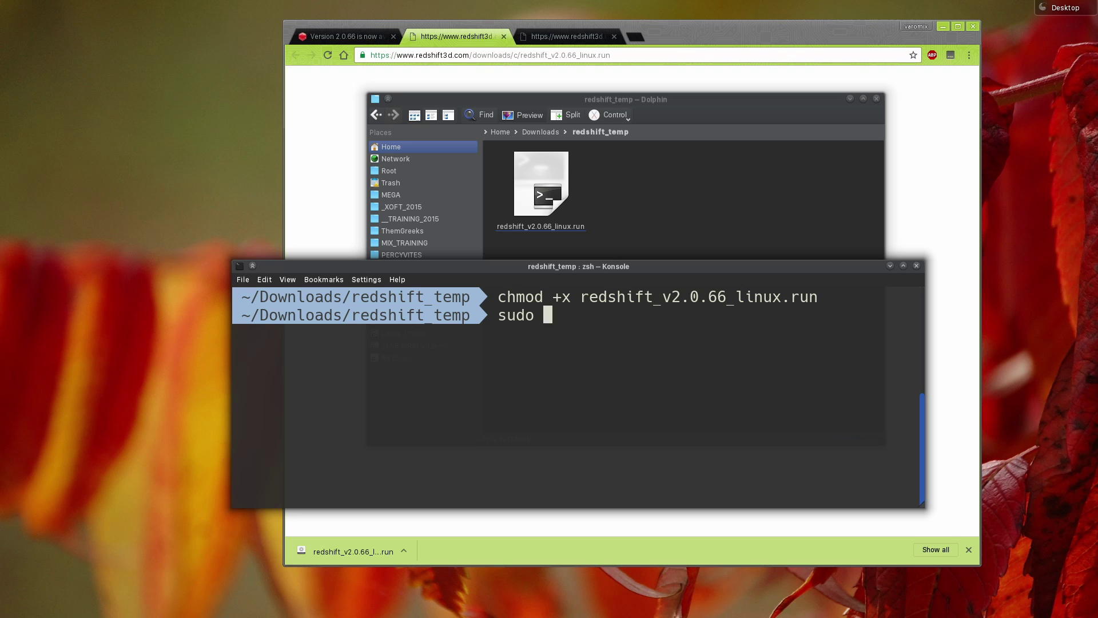
text( ./red)
key(Tab)
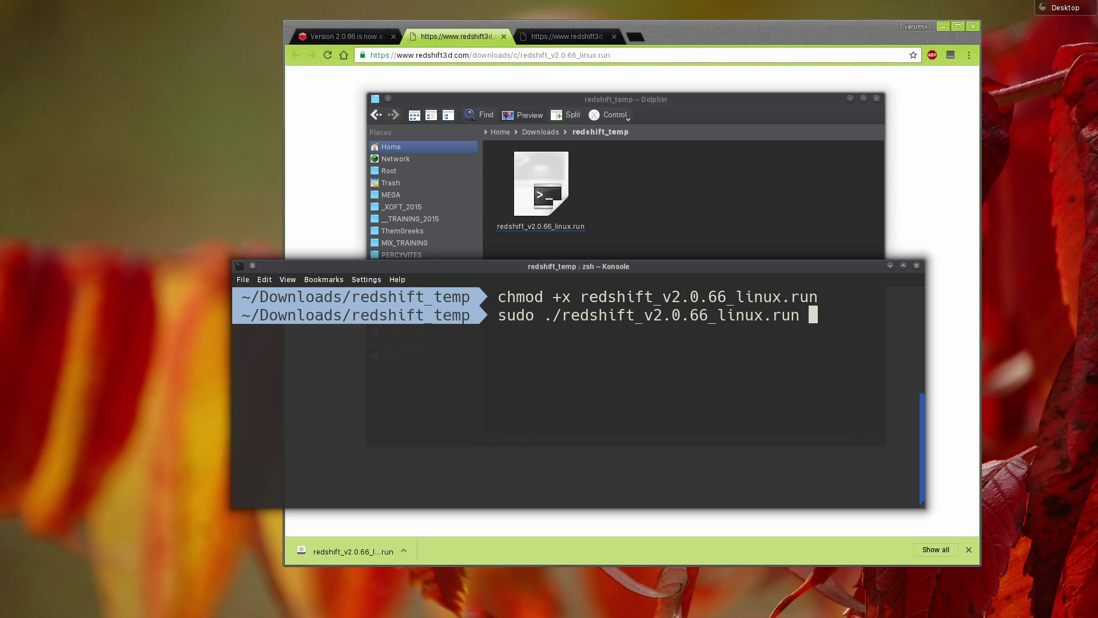
key(Return)
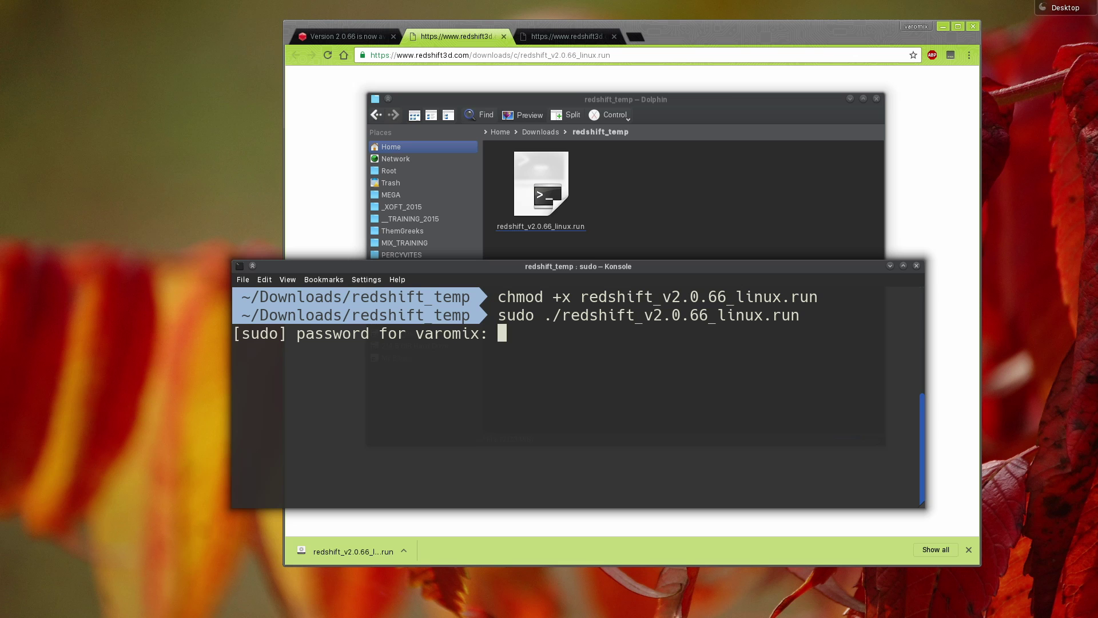
key(Return)
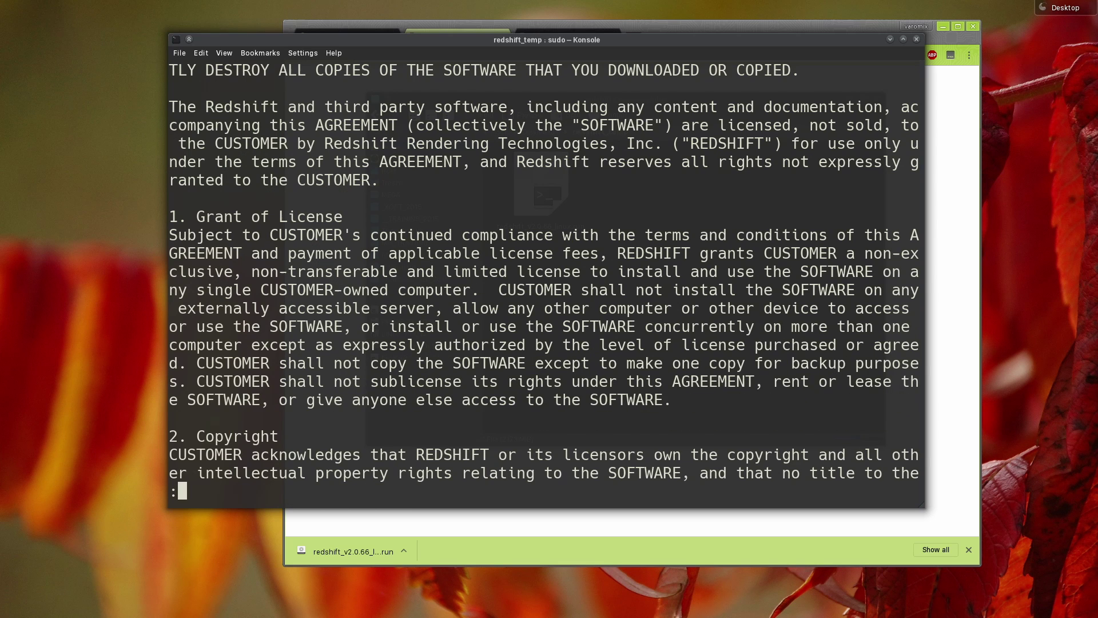
- Accept the Redshift software license agreement and install to the default path /usr/redshift
key(Return)
key(Return)
key(Return)
key(Return)
key(Return)
text(acc)
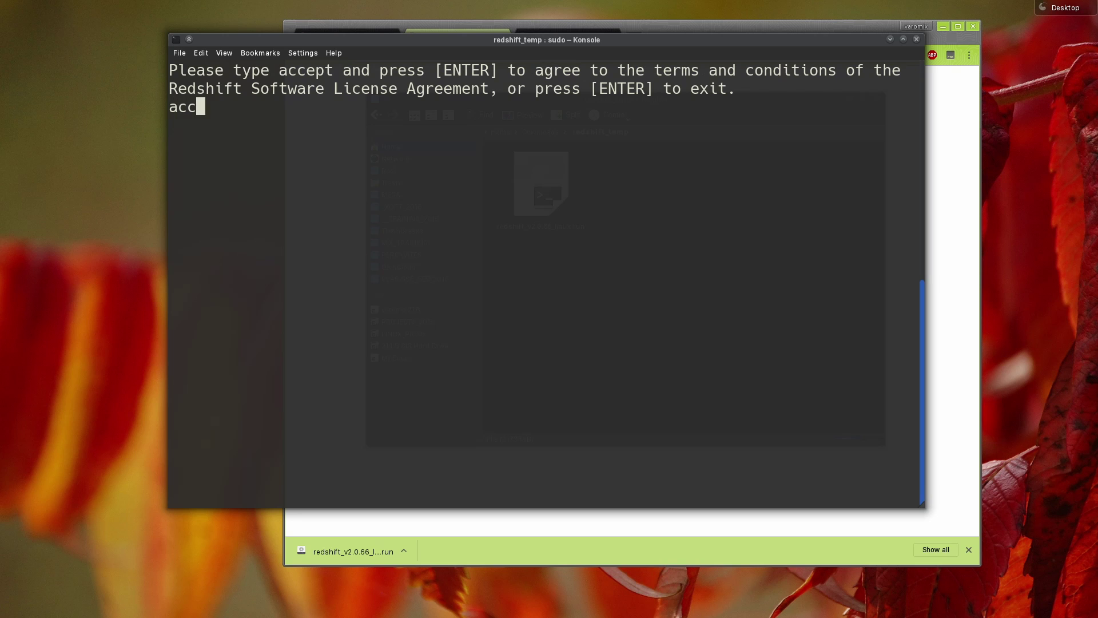
text(ept)
key(Return)
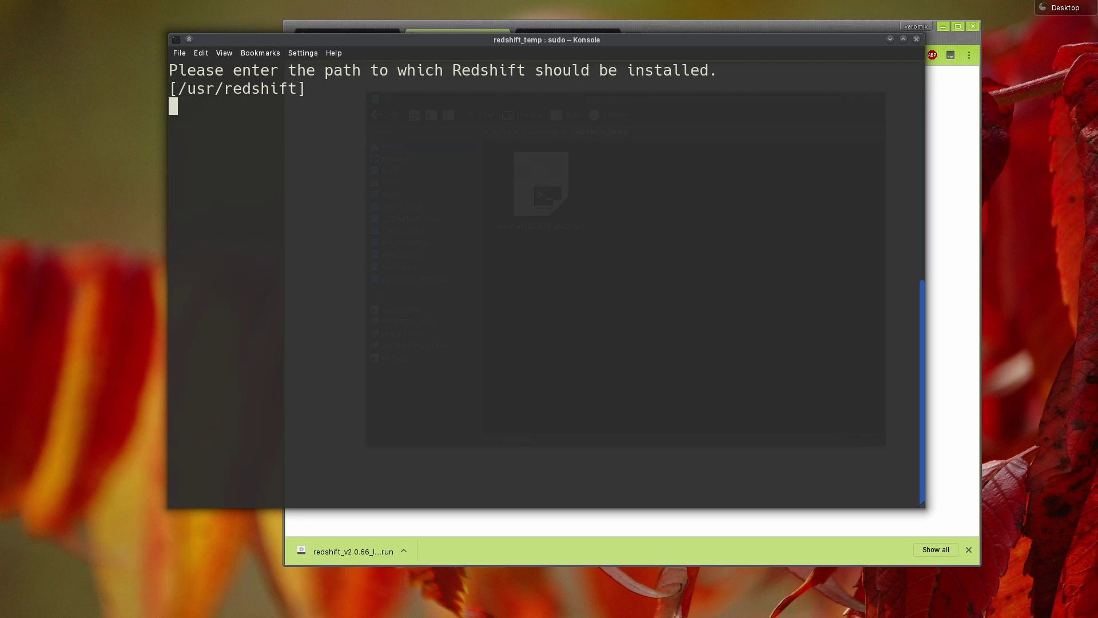
key(Return)
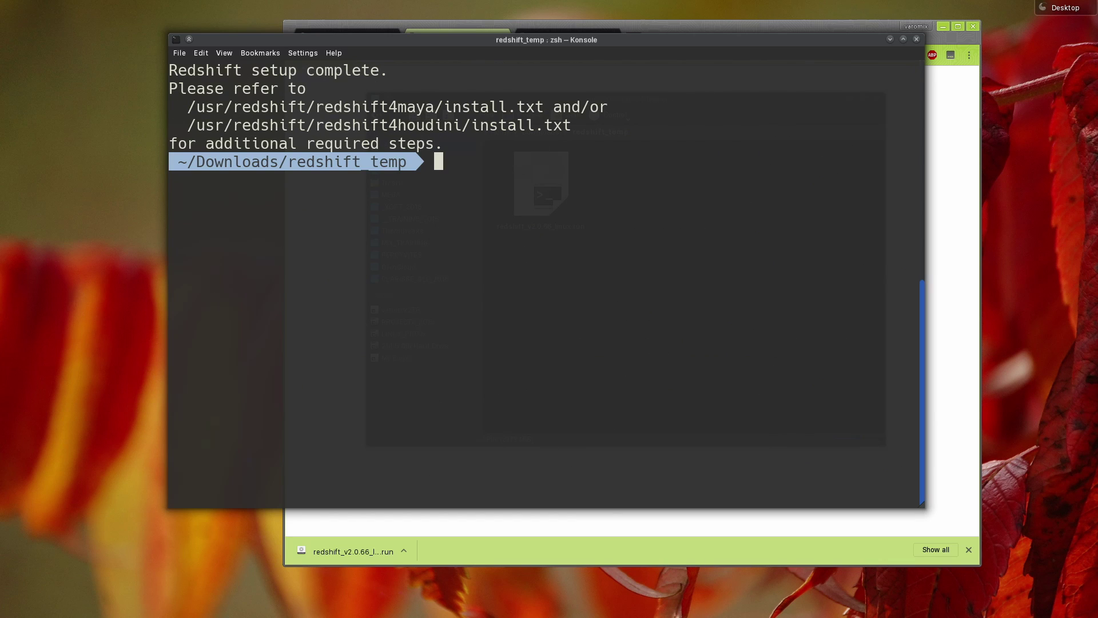
- Open the houdini.env file from the home directory's houdini15.5 folder in Sublime Text
drag(708, 41, 743, 59)
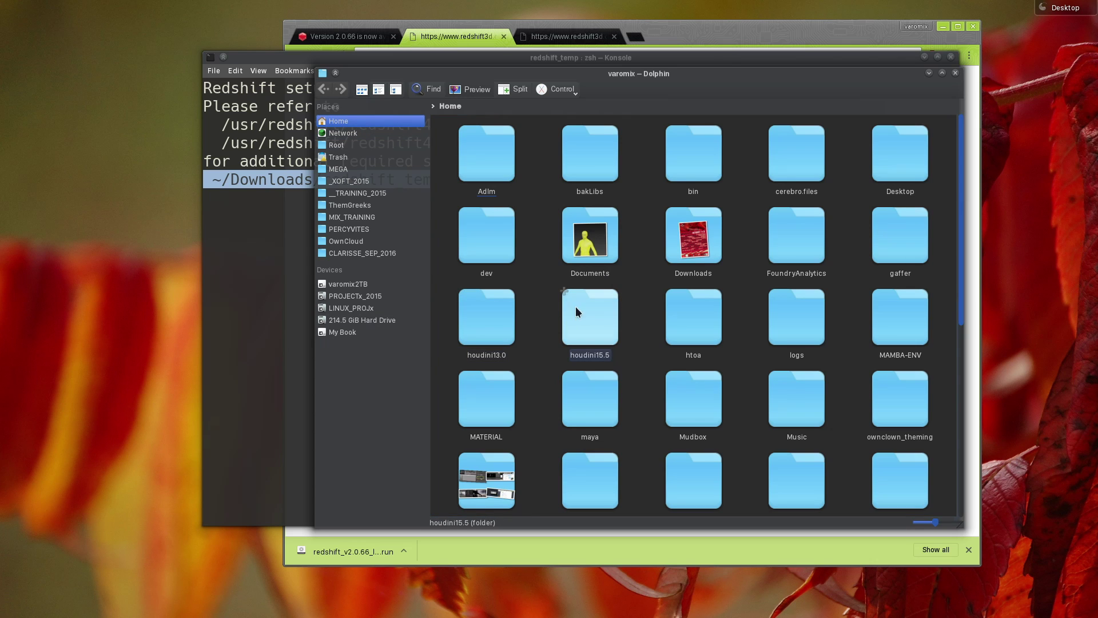
click(591, 323)
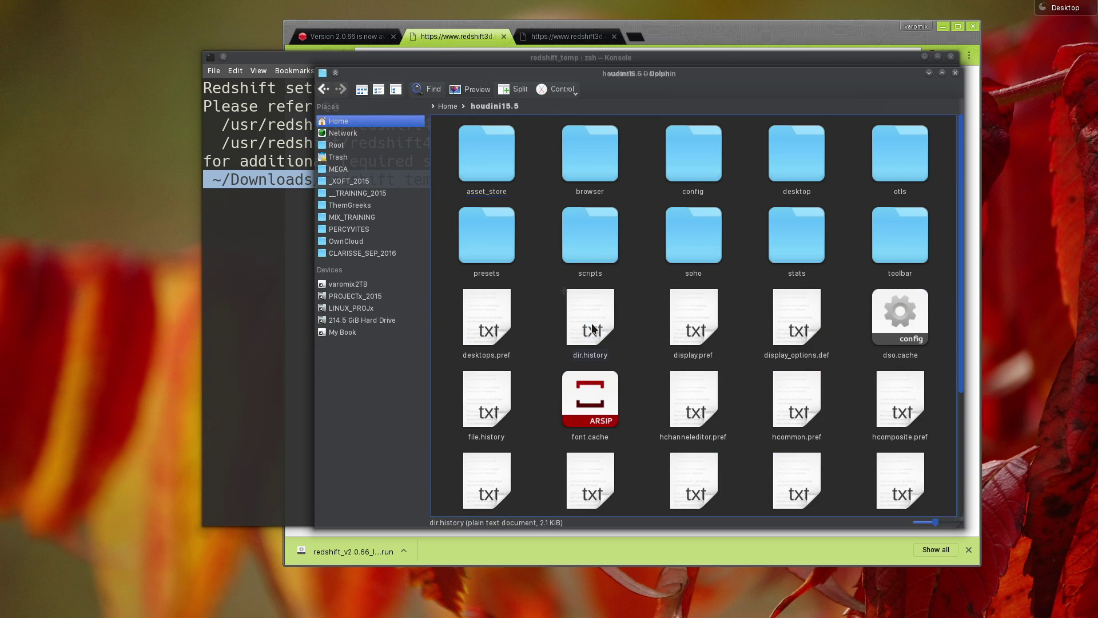
scroll(618, 329, down, 2)
scroll(601, 320, down, 1)
click(601, 320)
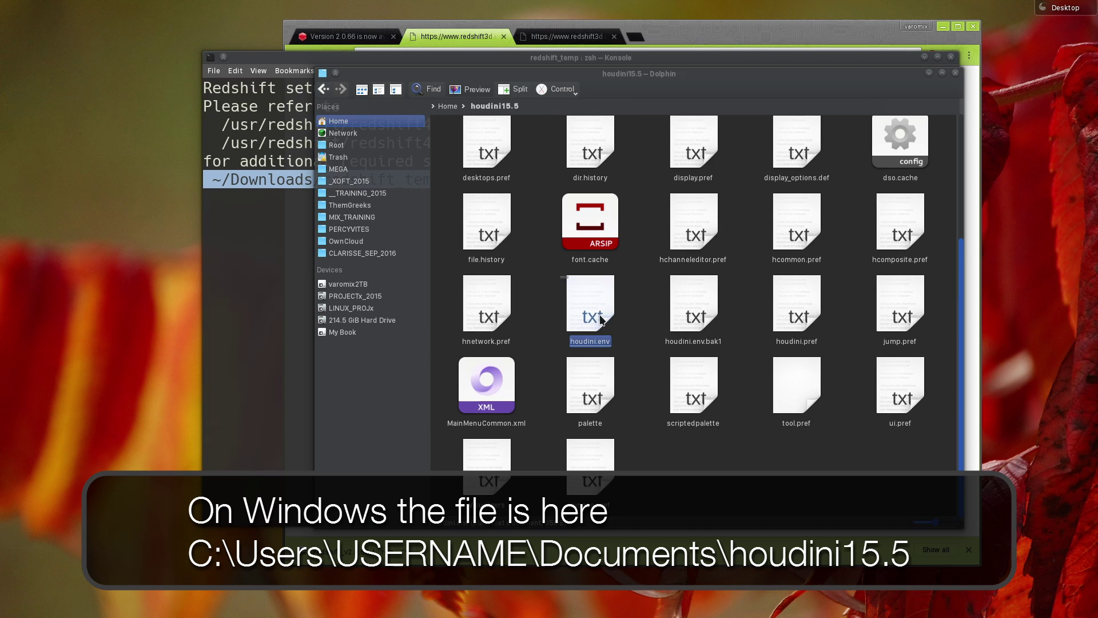
right_click(600, 313)
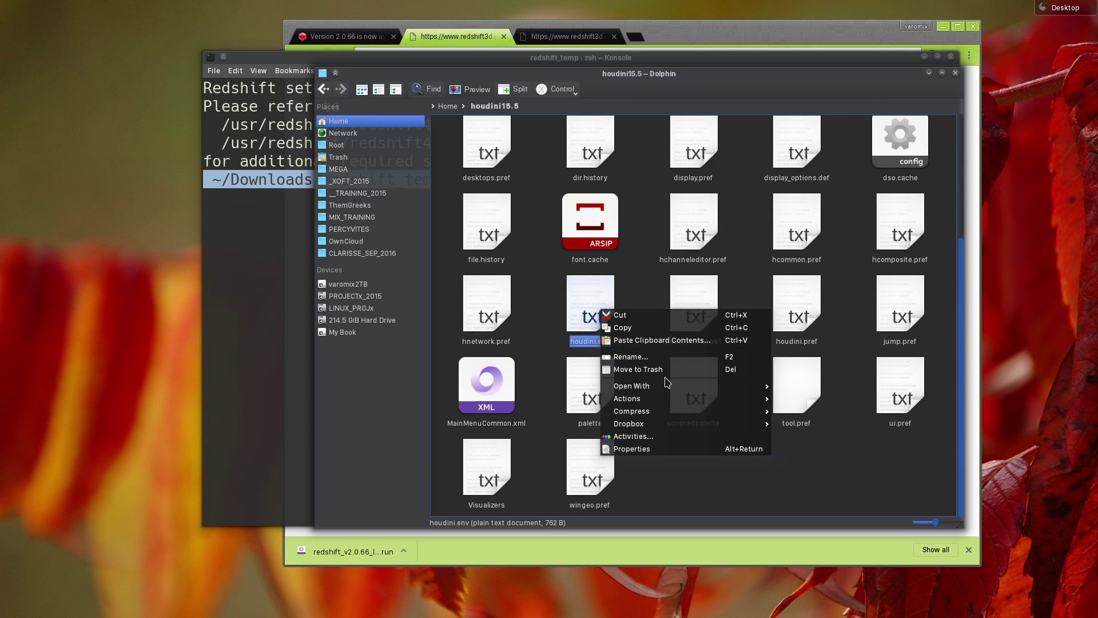
mouse_move(686, 392)
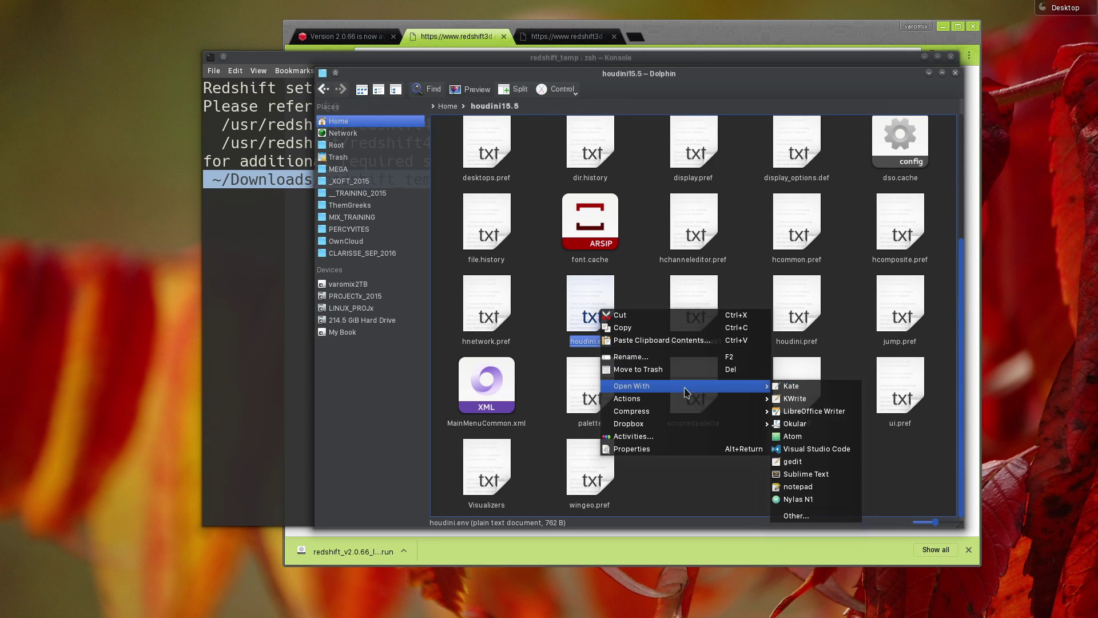
click(823, 474)
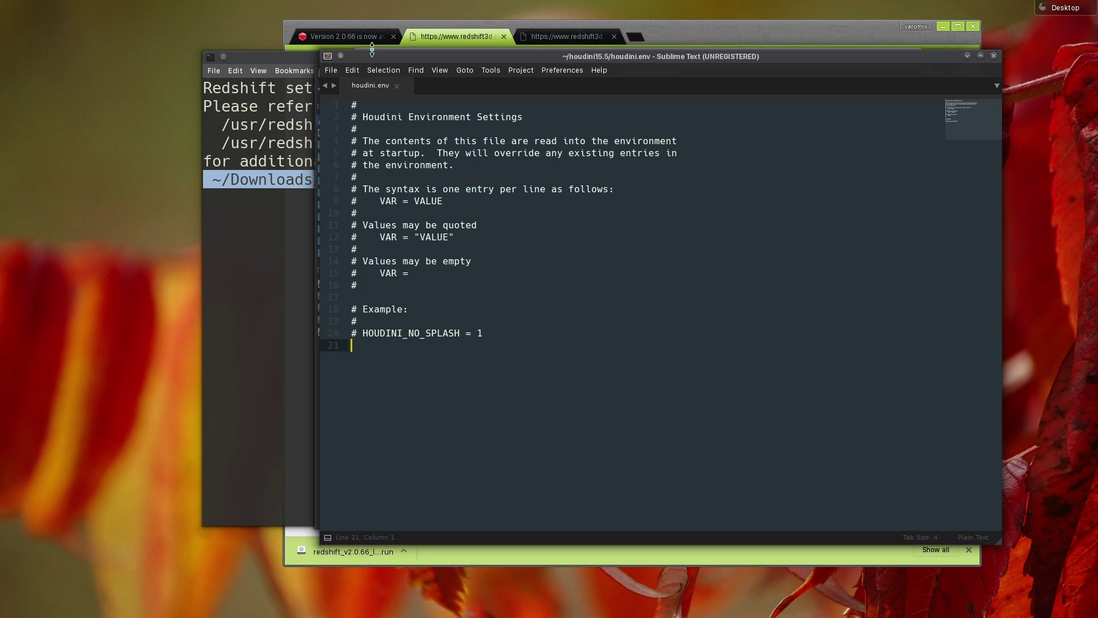
- Copy the three Linux plugin environment lines from Redshift's Houdini documentation and paste them at the end of houdini.env
click(373, 37)
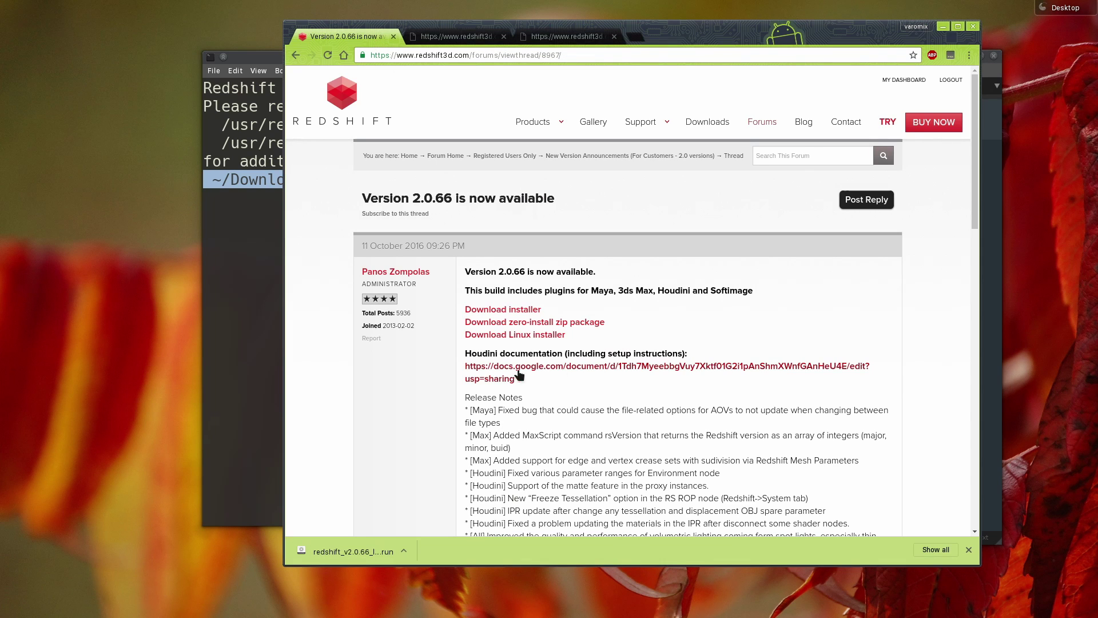
click(571, 370)
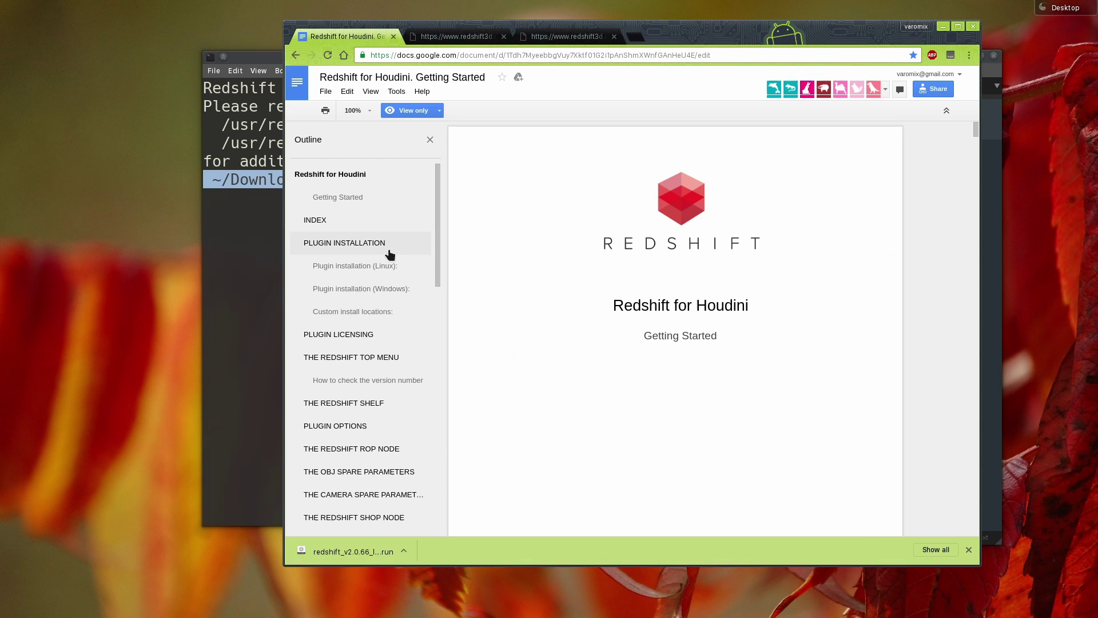
click(349, 266)
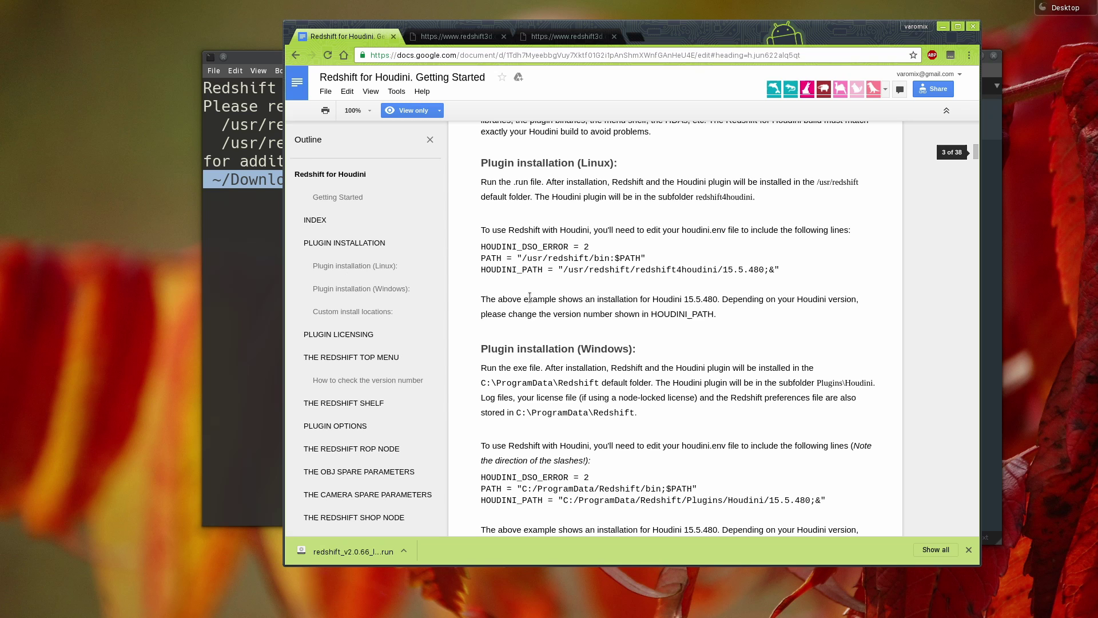
drag(481, 246, 803, 273)
key(ctrl+c)
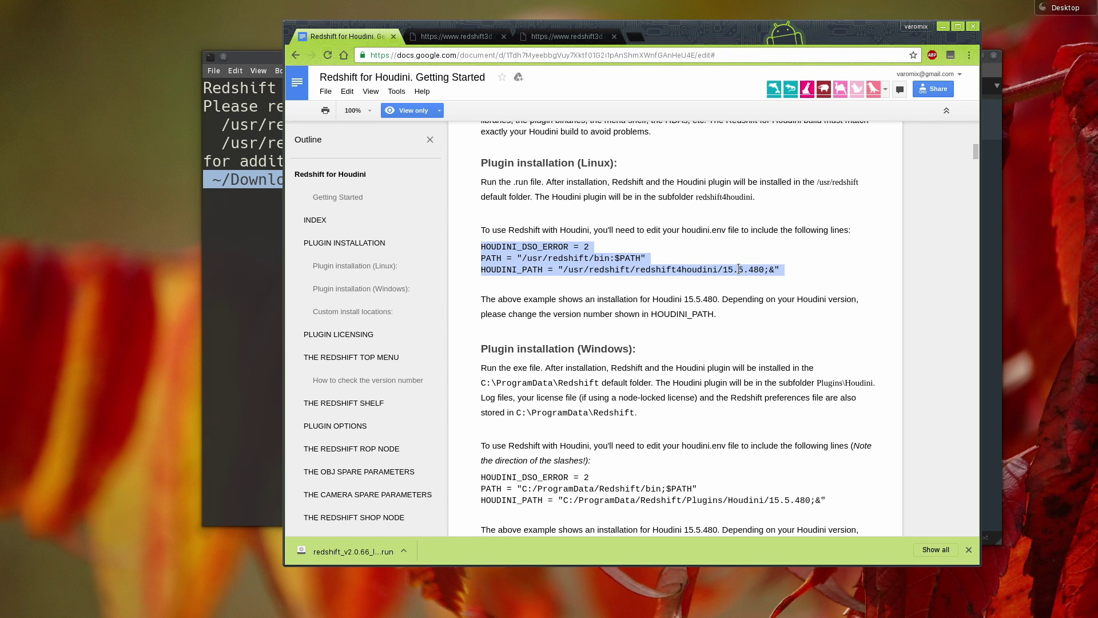
key(alt+Tab)
key(Return)
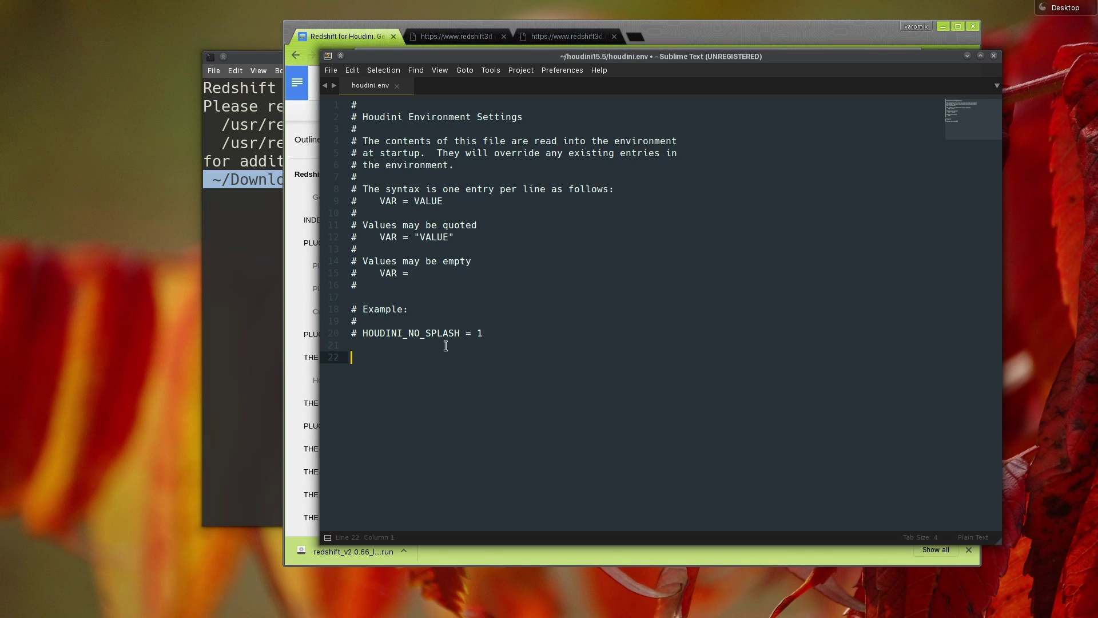
key(ctrl+v)
- Change the build number in the HOUDINI_PATH line to 565 and save houdini.env
double_click(655, 383)
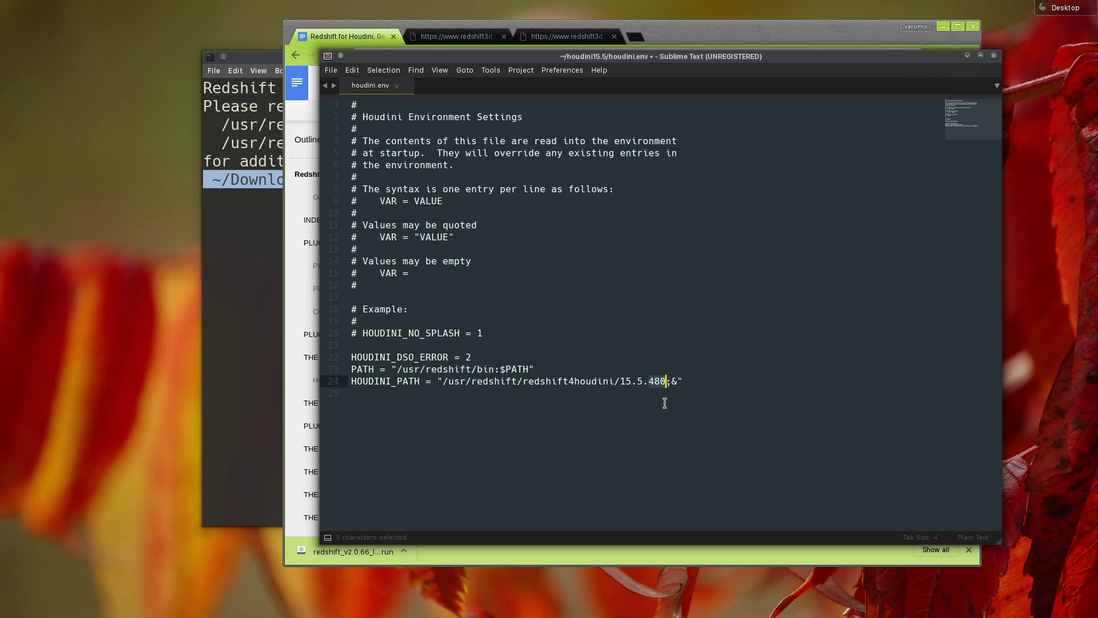
text(565)
drag(620, 381, 666, 381)
key(ctrl+s)
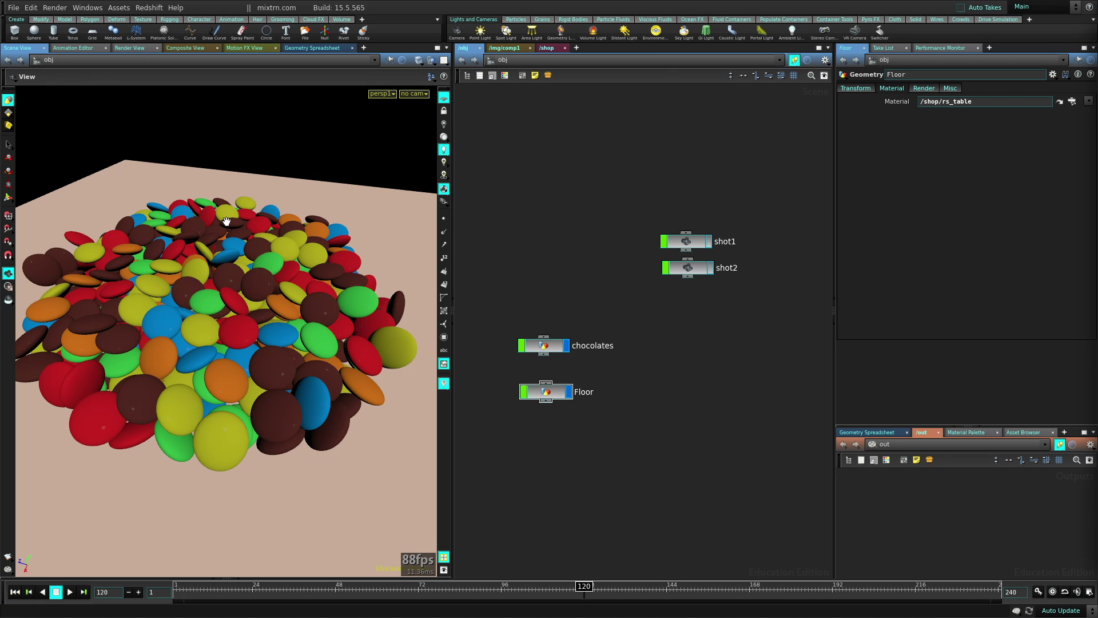
click(148, 8)
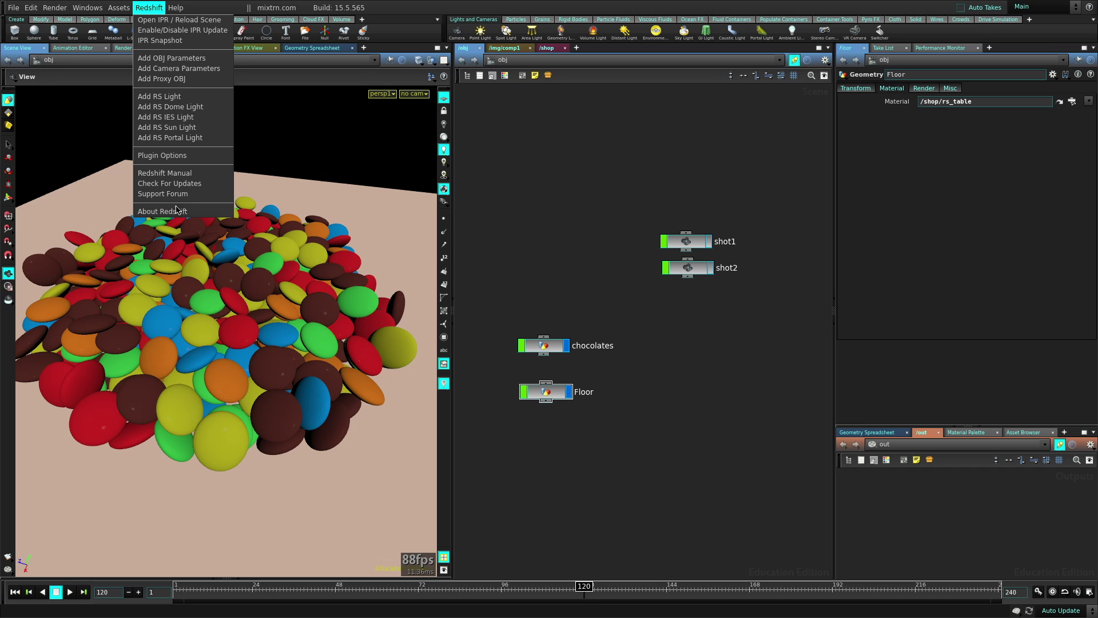
click(525, 199)
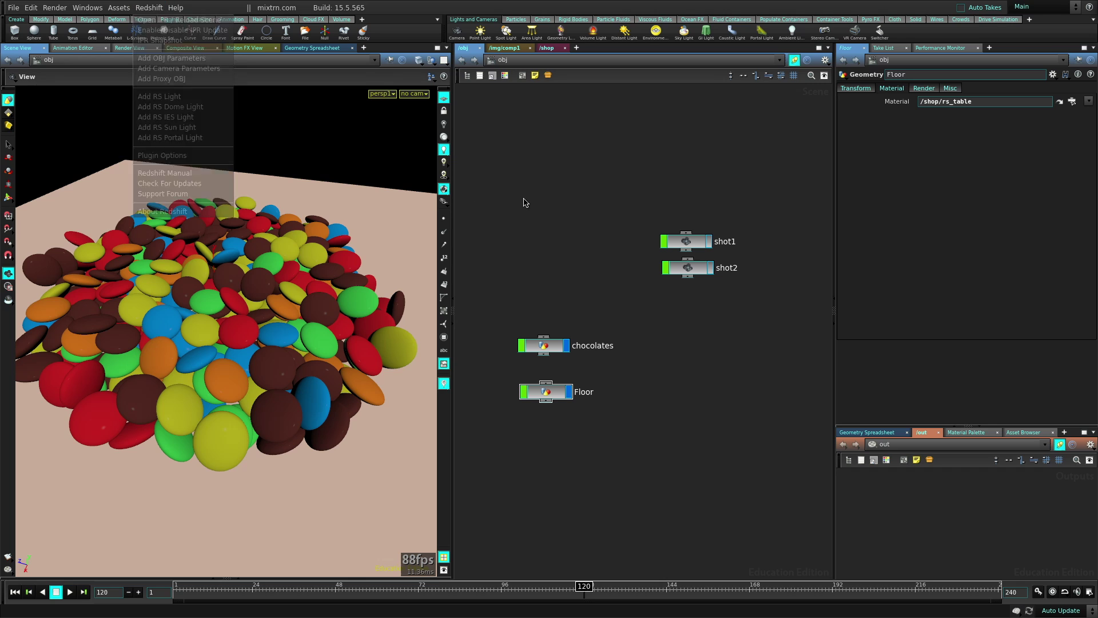
- Add the Redshift shelf to Houdini's first shelf set and use its Redshift tool to create the Redshift ROP and IPR output nodes
click(362, 22)
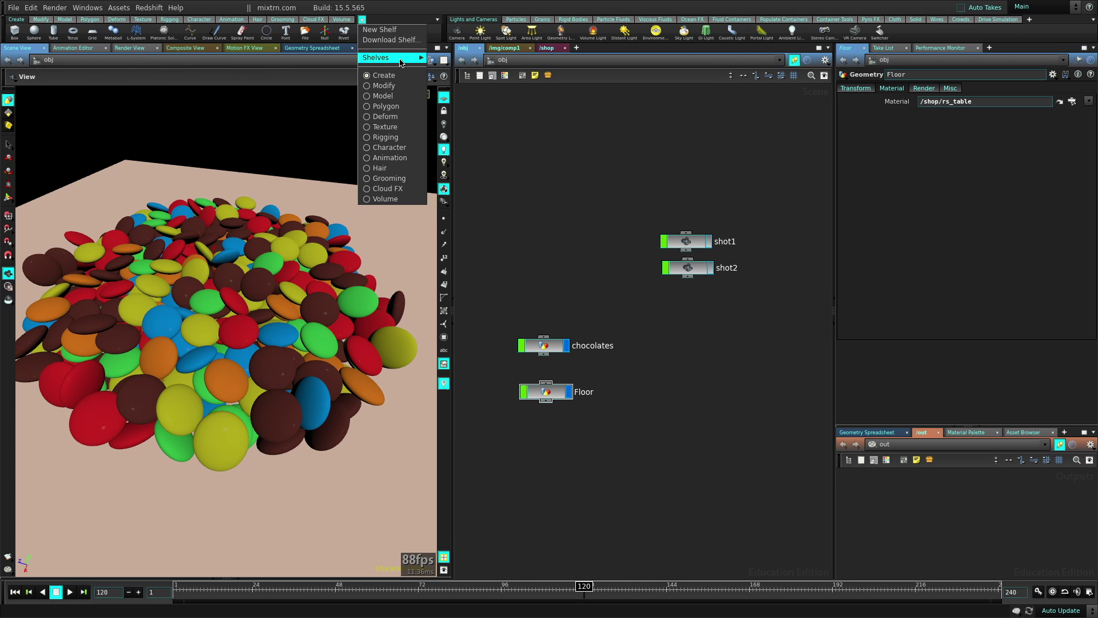
mouse_move(401, 57)
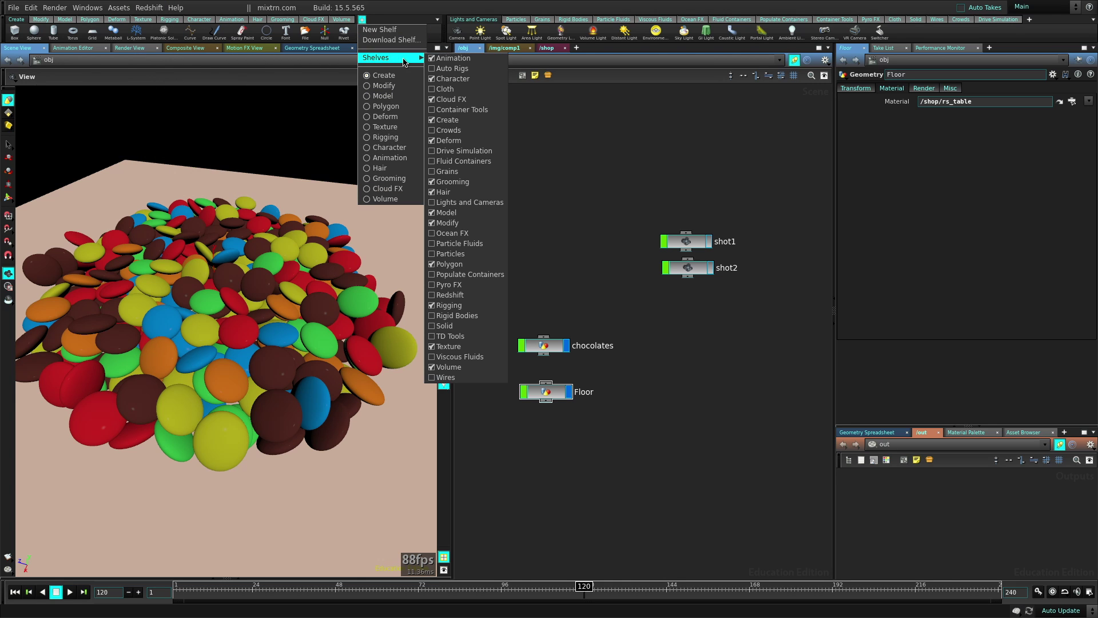
click(495, 295)
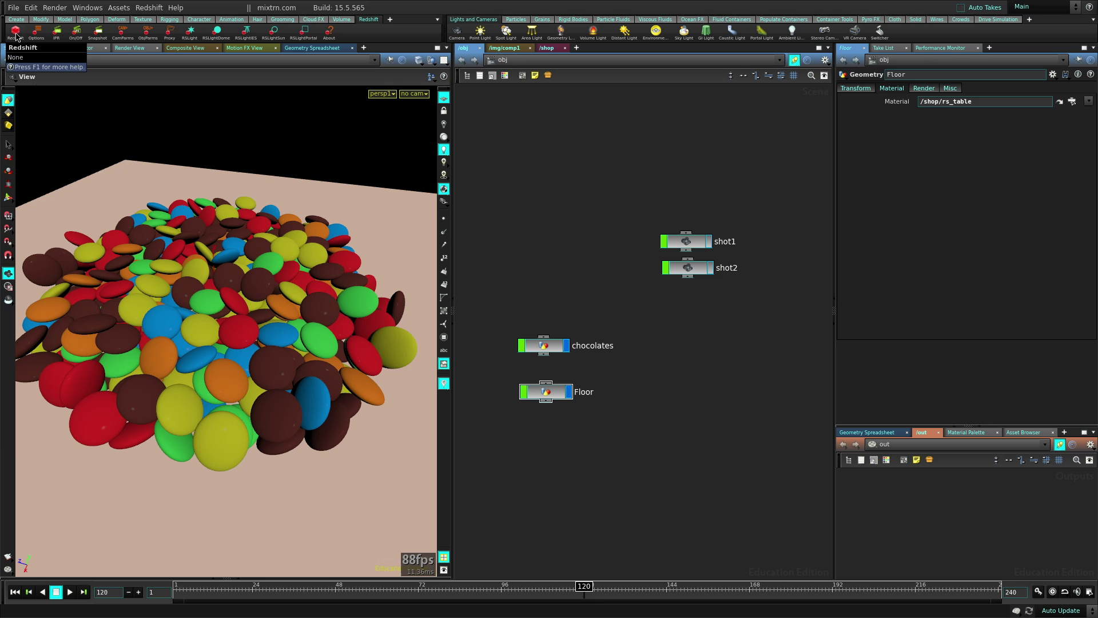
click(17, 35)
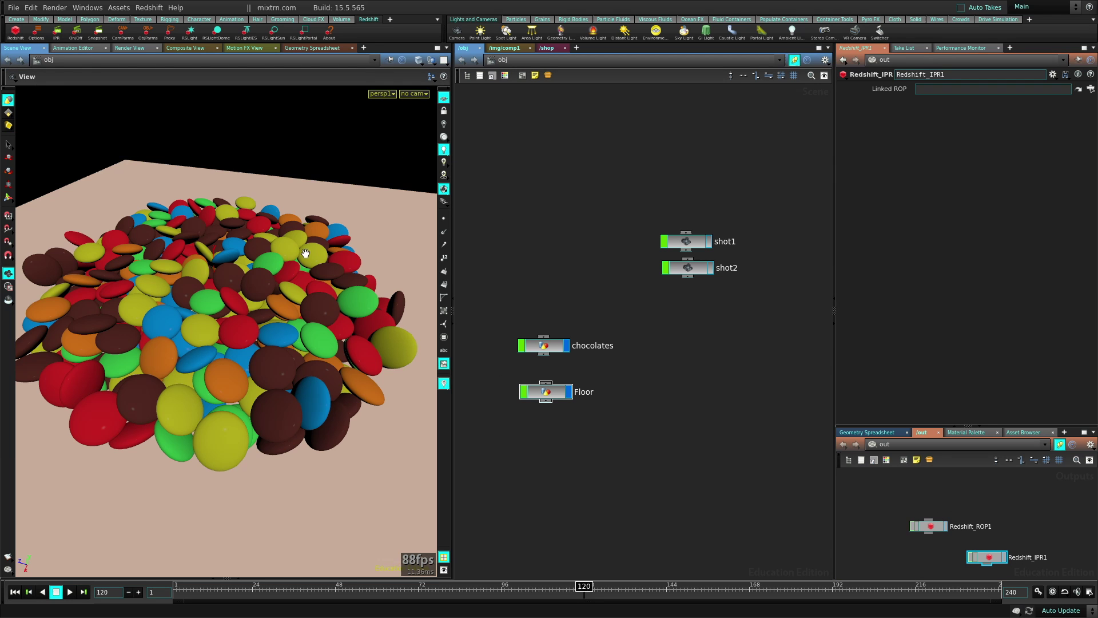
- Create a new camera from a closer view of the chocolates
drag(216, 302, 295, 286)
click(415, 95)
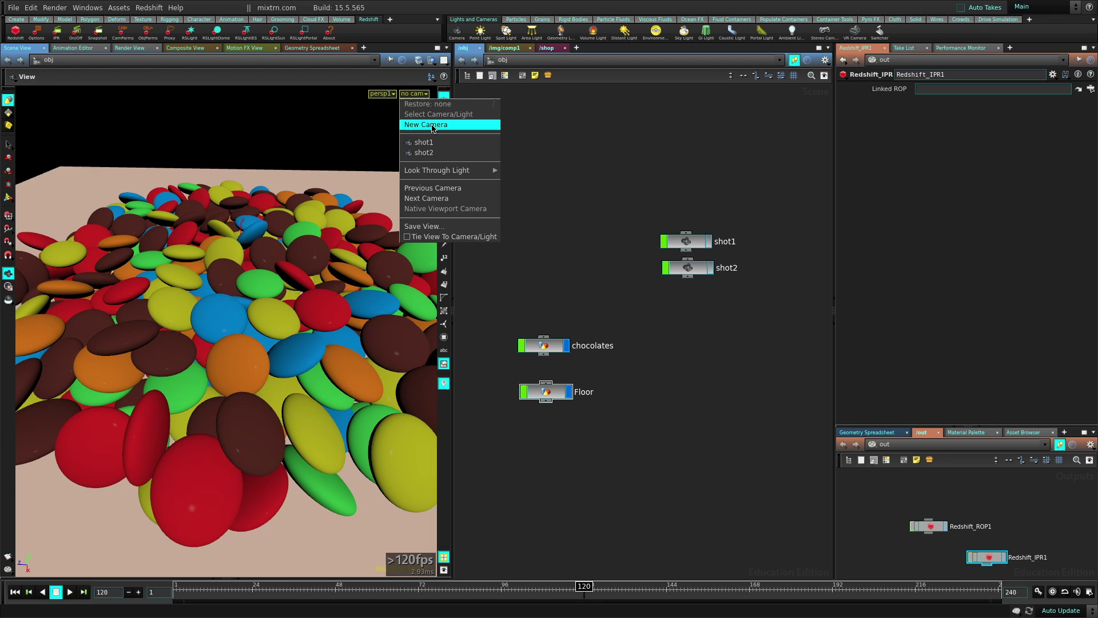
click(430, 126)
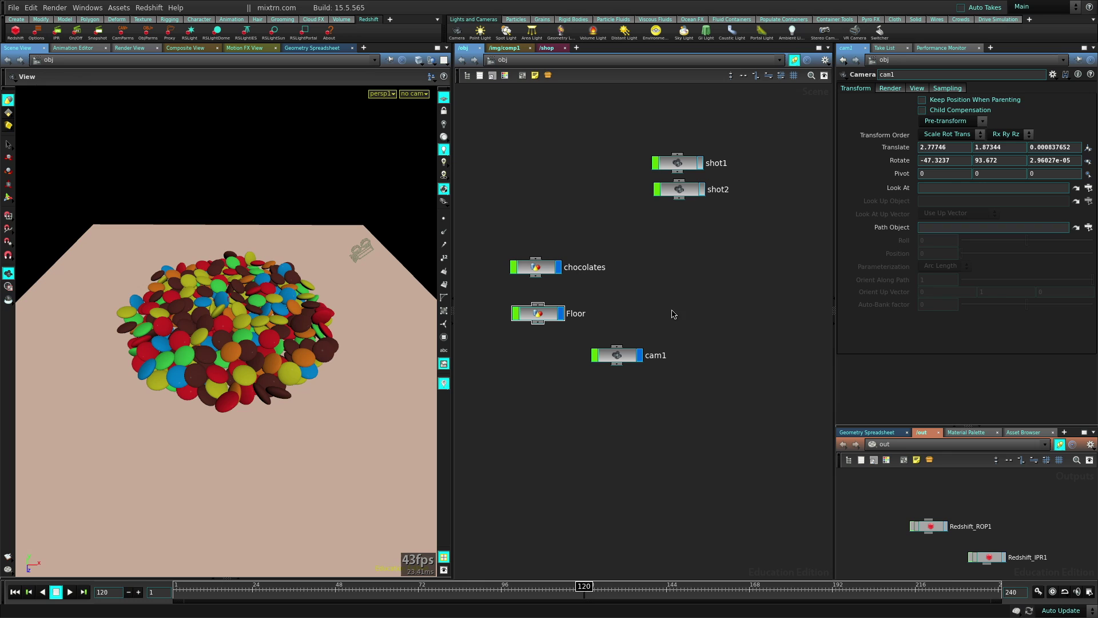
- Add an RSLight at the current view above the chocolates, and return the viewport to the free perspective view
scroll(289, 324, down, 3)
right_drag(289, 324, 299, 327)
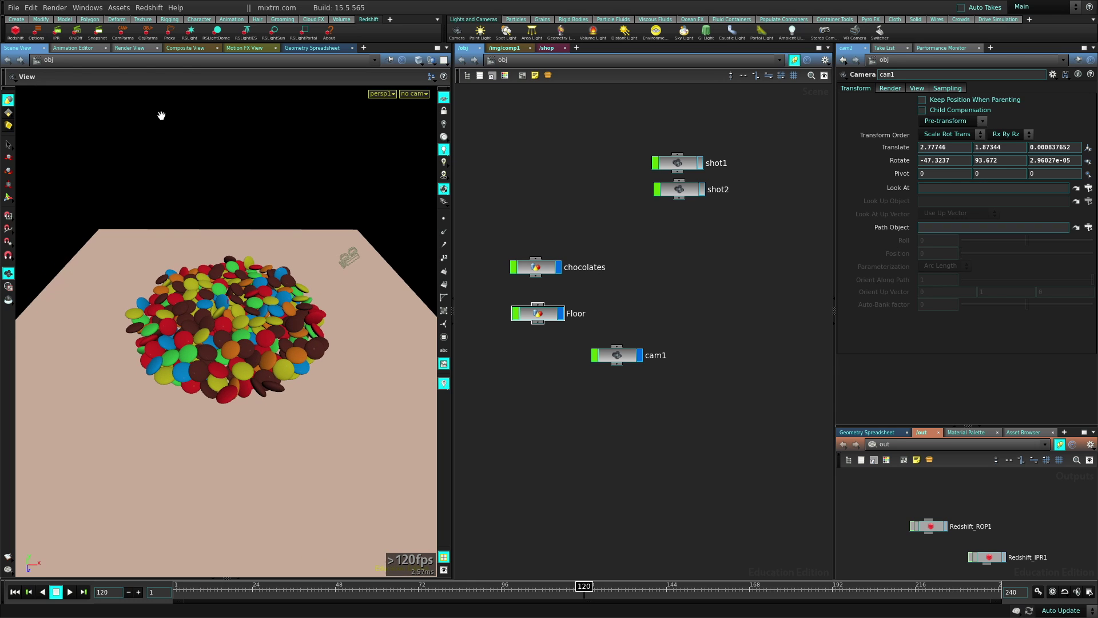
click(190, 35)
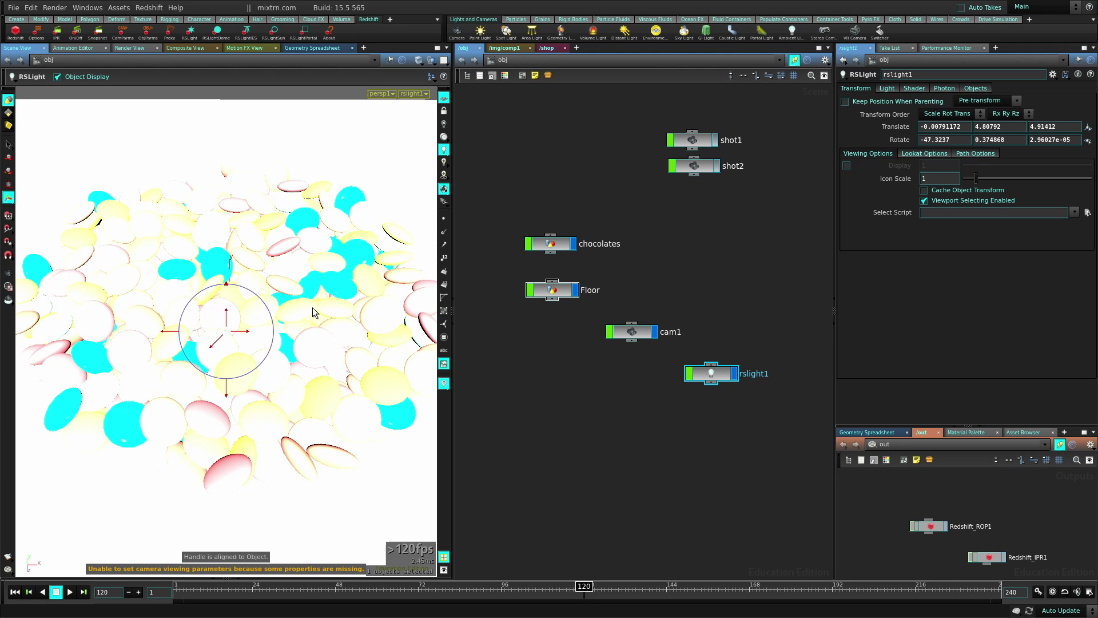
alt+right_drag(334, 323, 132, 319)
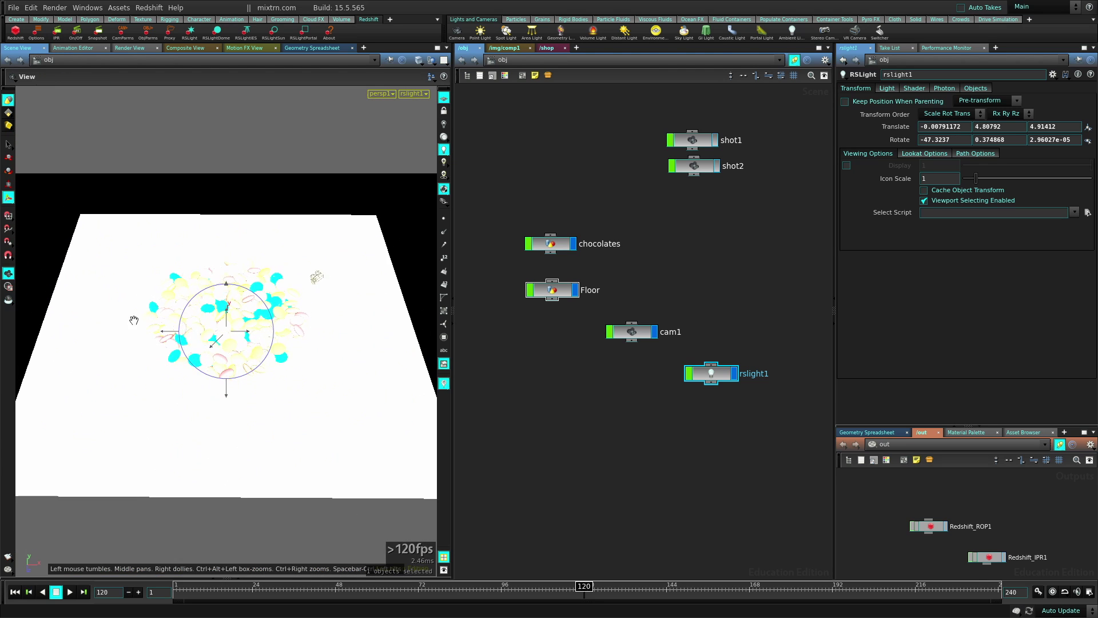
alt+drag(132, 318, 205, 354)
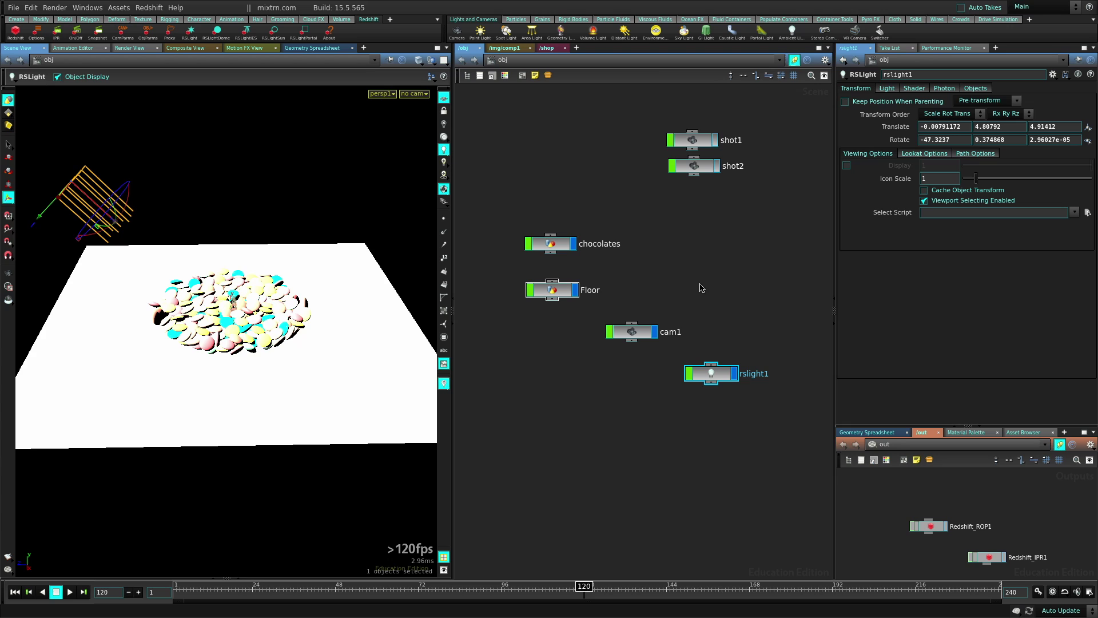
- Try the Point and Spot light types on rslight1 and set its light type to Area
click(723, 378)
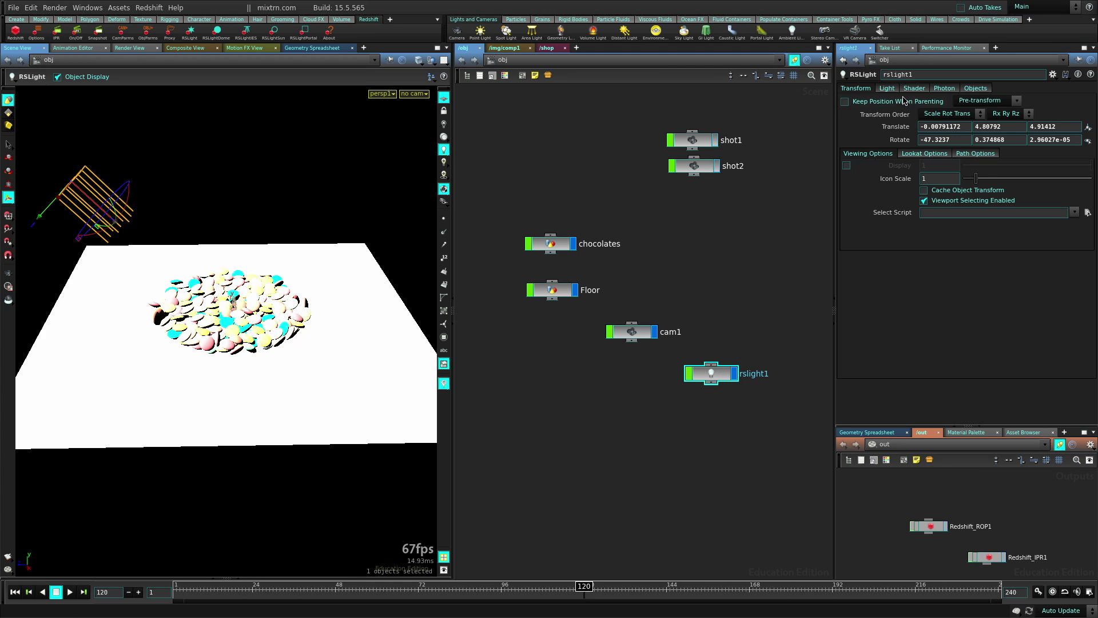
click(887, 89)
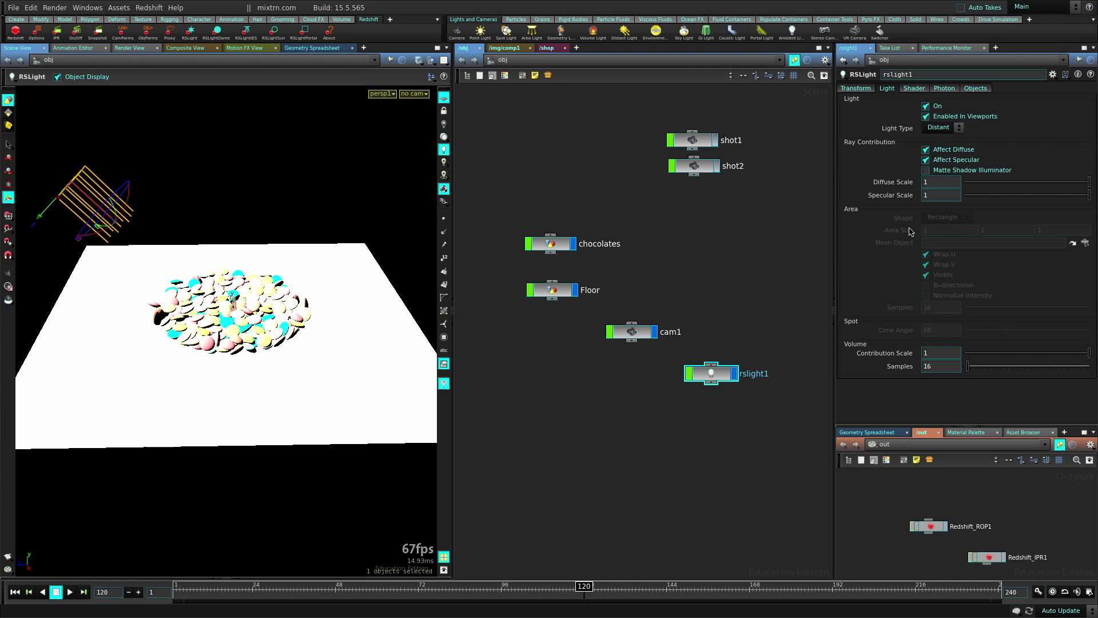
click(959, 127)
click(961, 138)
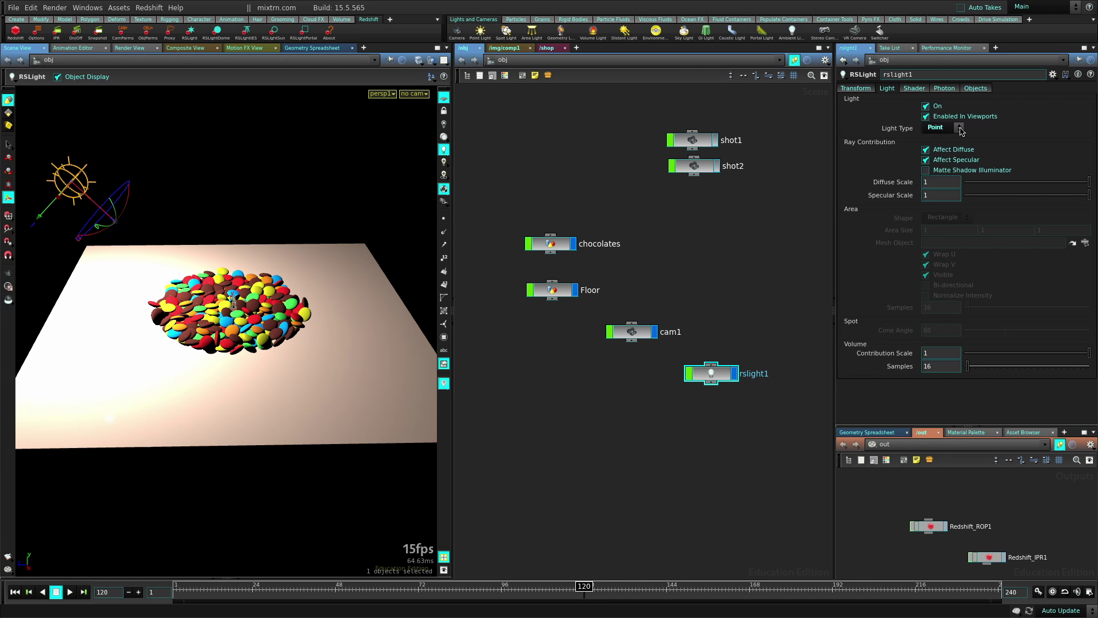
click(961, 129)
click(938, 160)
click(961, 128)
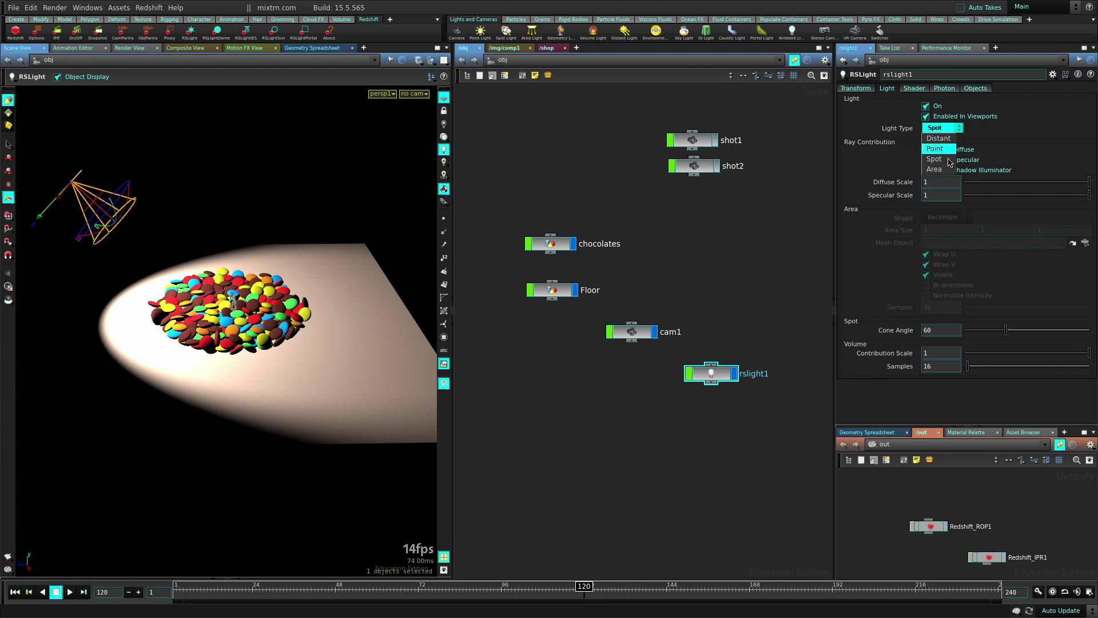
click(936, 169)
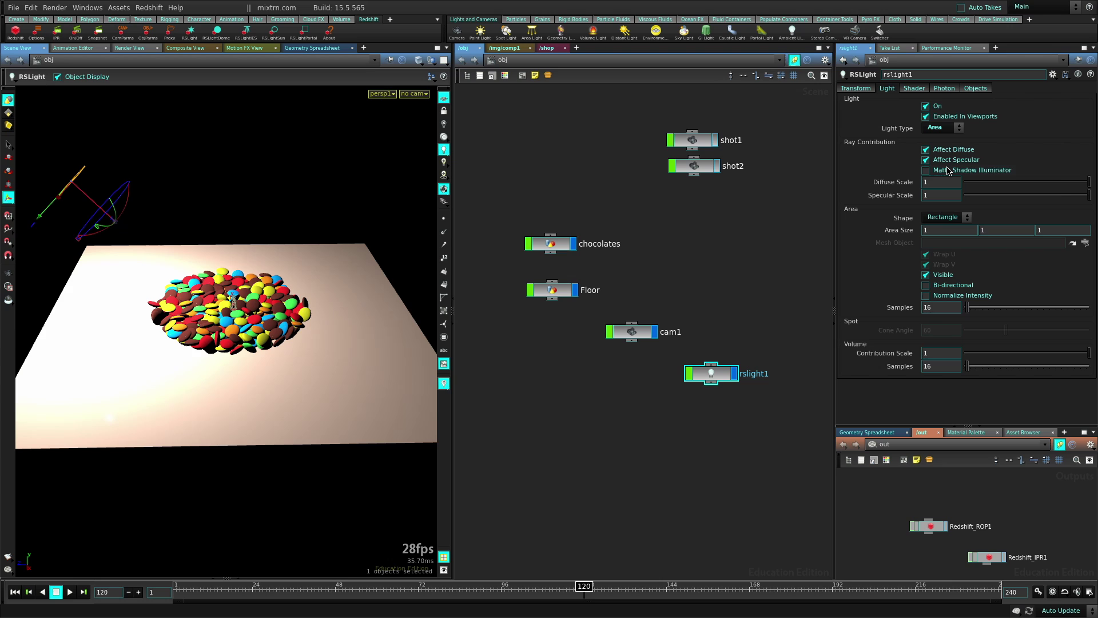
- Set the intensity multiplier in rslight1's shader settings to 5
click(917, 90)
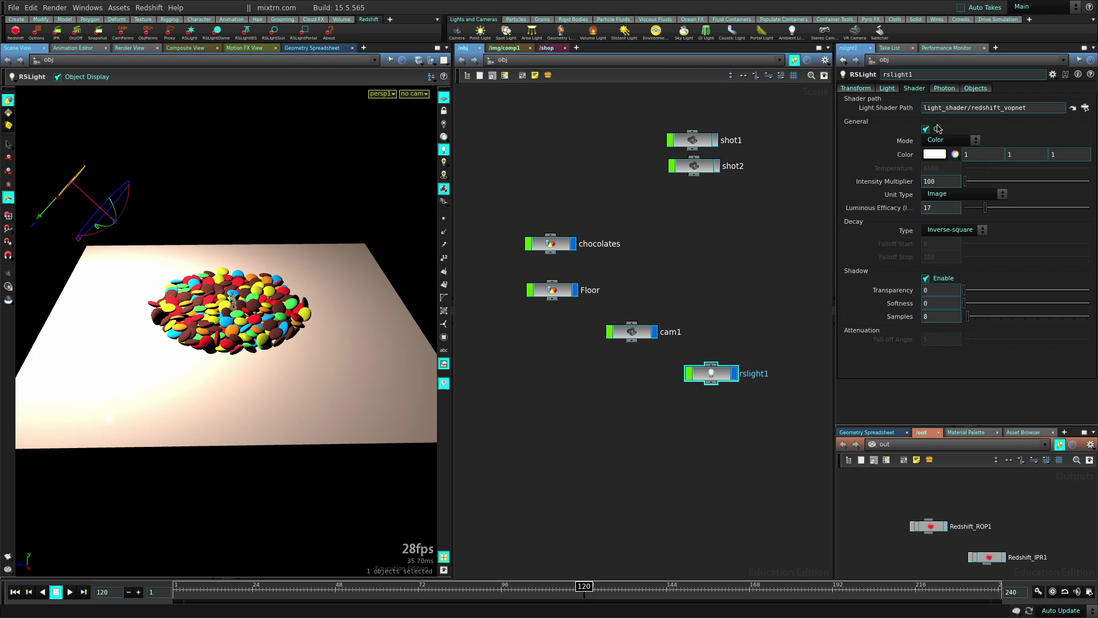
click(956, 182)
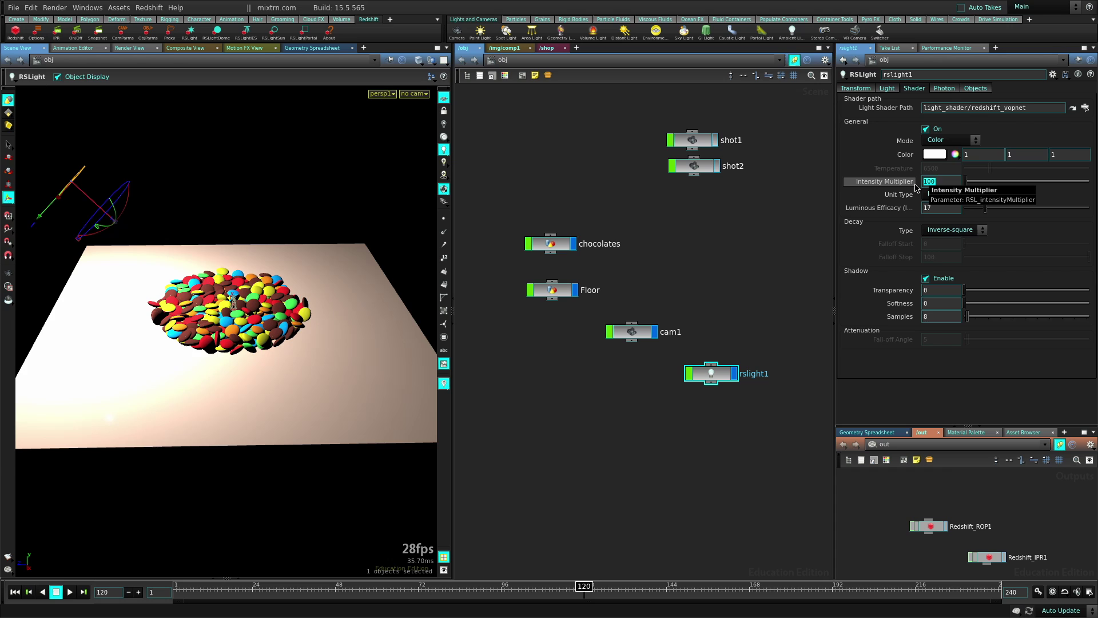
text(5)
key(Return)
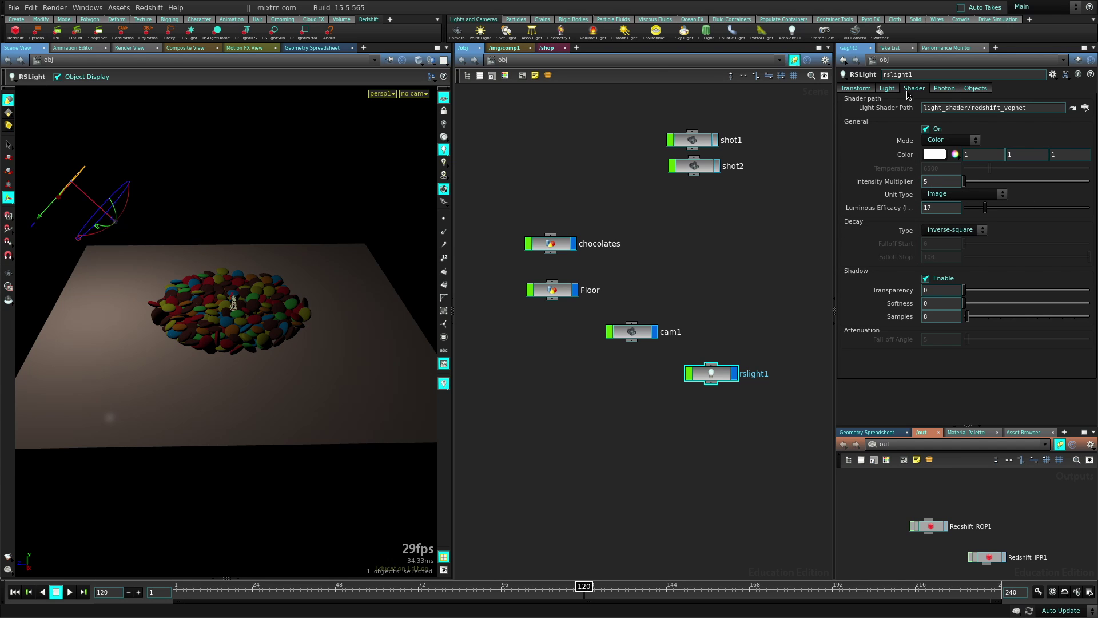
- Enlarge rslight1's area size to 9 in all three dimensions and move the light closer to the chocolates
click(887, 88)
middle_drag(908, 229, 937, 211)
drag(88, 201, 202, 279)
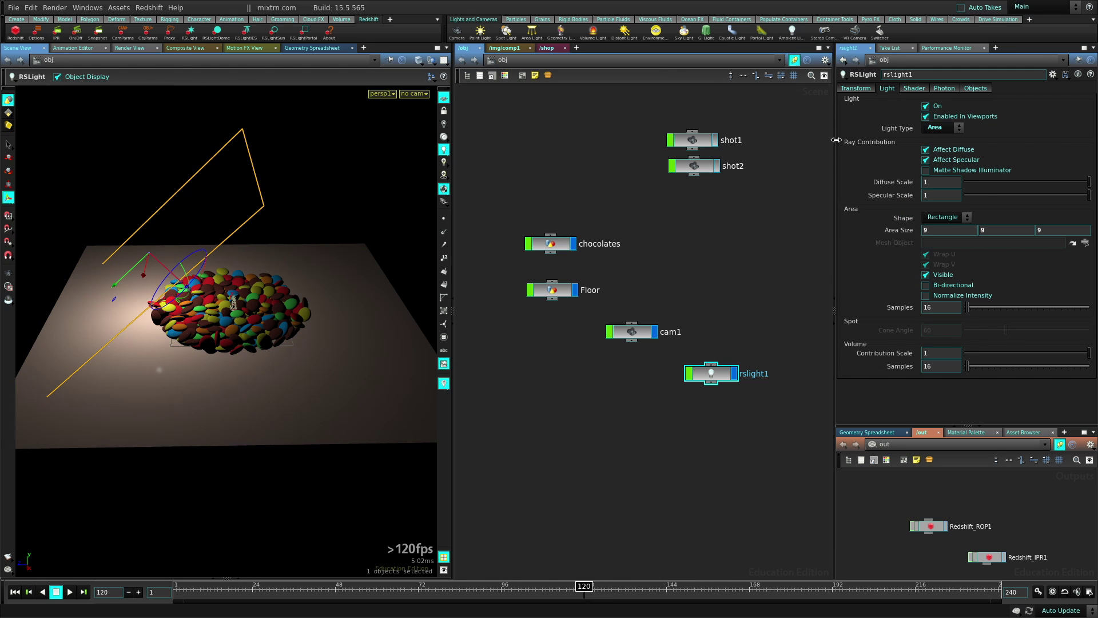
- Warm rslight1's colour slightly by setting its TMI temperature value to -0.3
click(913, 88)
click(954, 160)
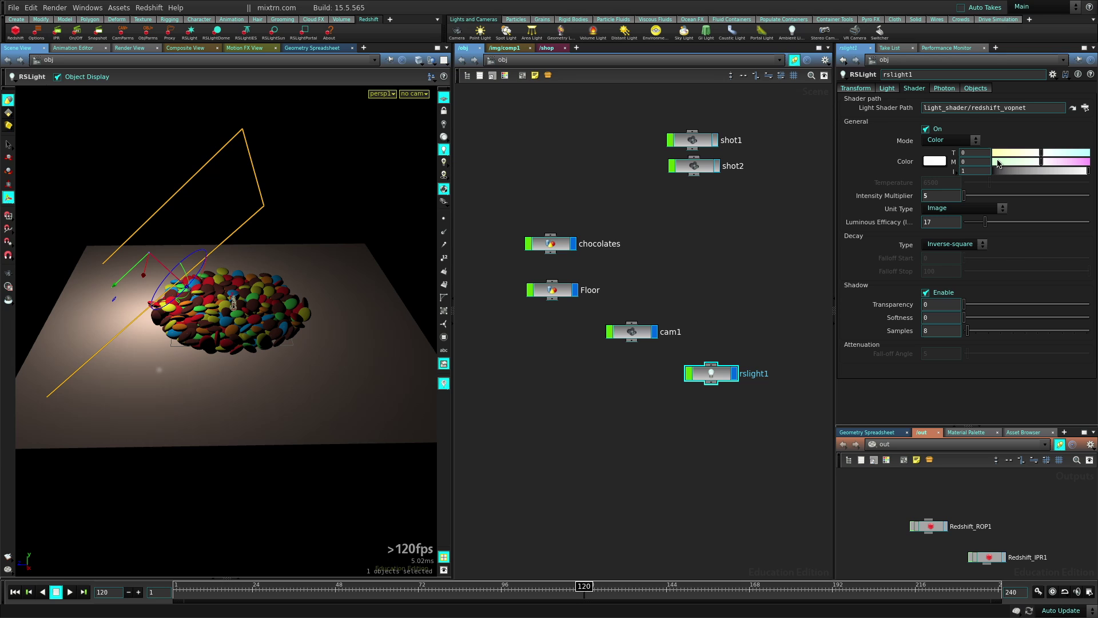
drag(1041, 153, 1025, 156)
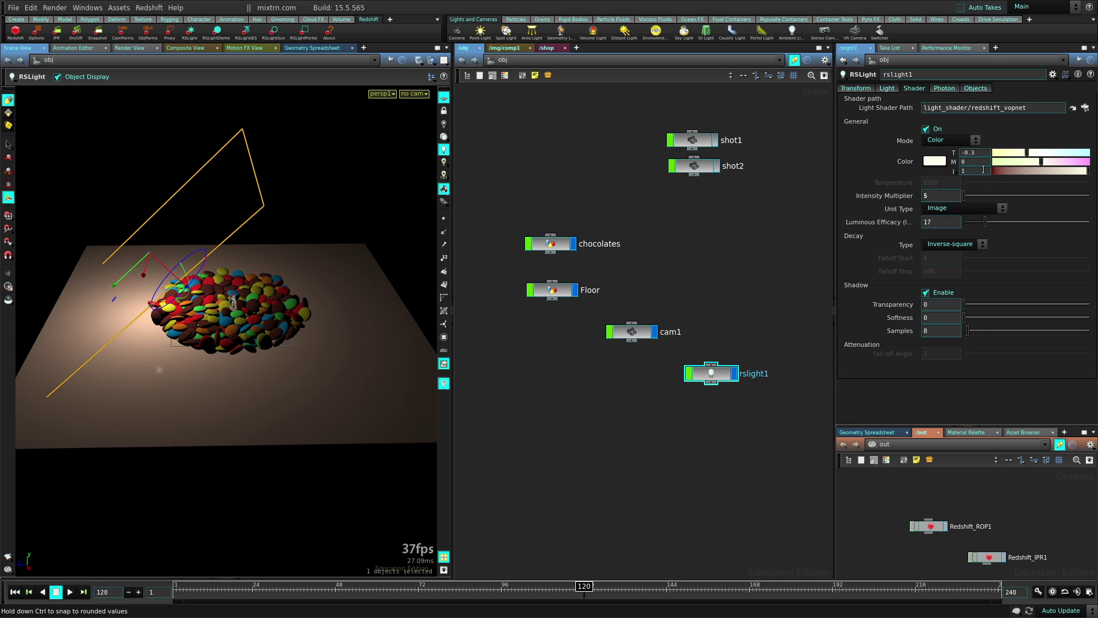
- Look through cam1 in the viewport and start a Redshift_IPR1 render in the Render View using /obj/cam1
click(414, 94)
click(428, 143)
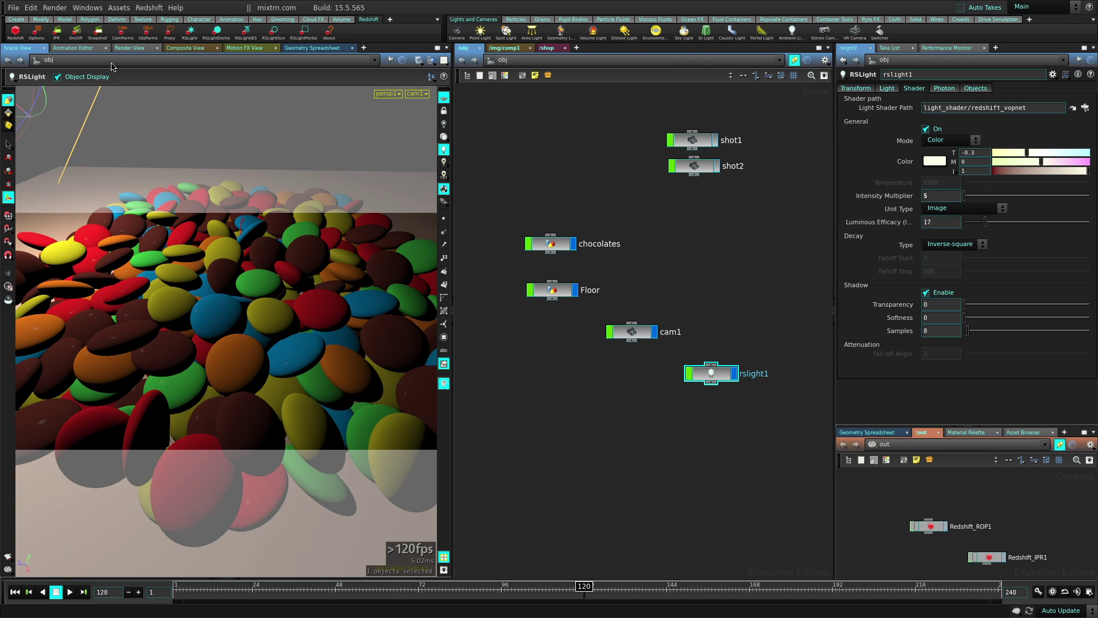
click(130, 48)
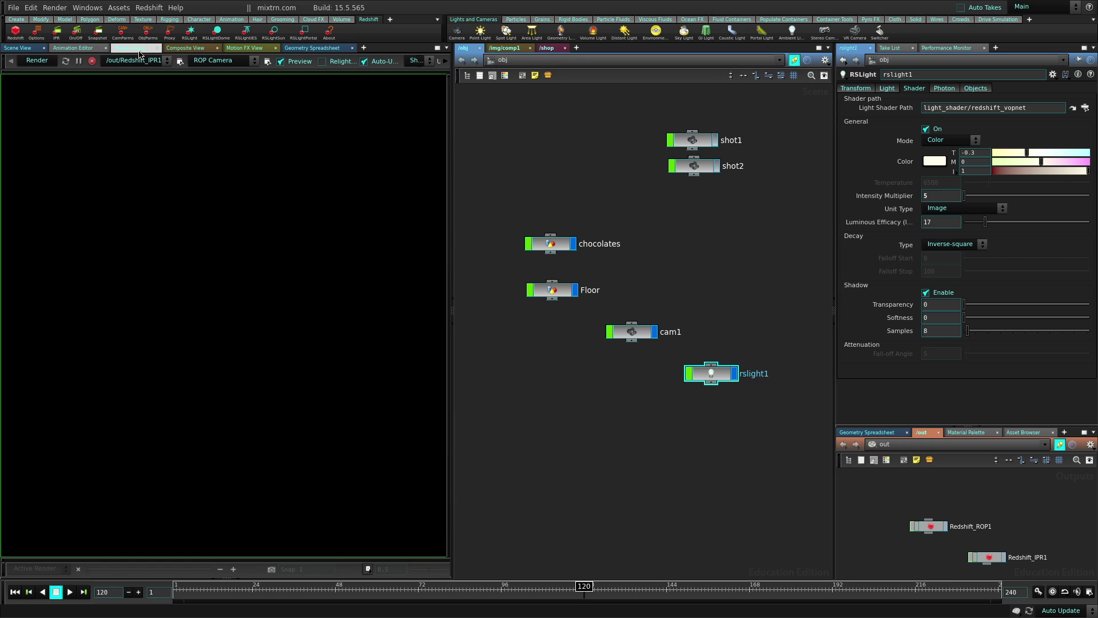
click(219, 61)
click(209, 90)
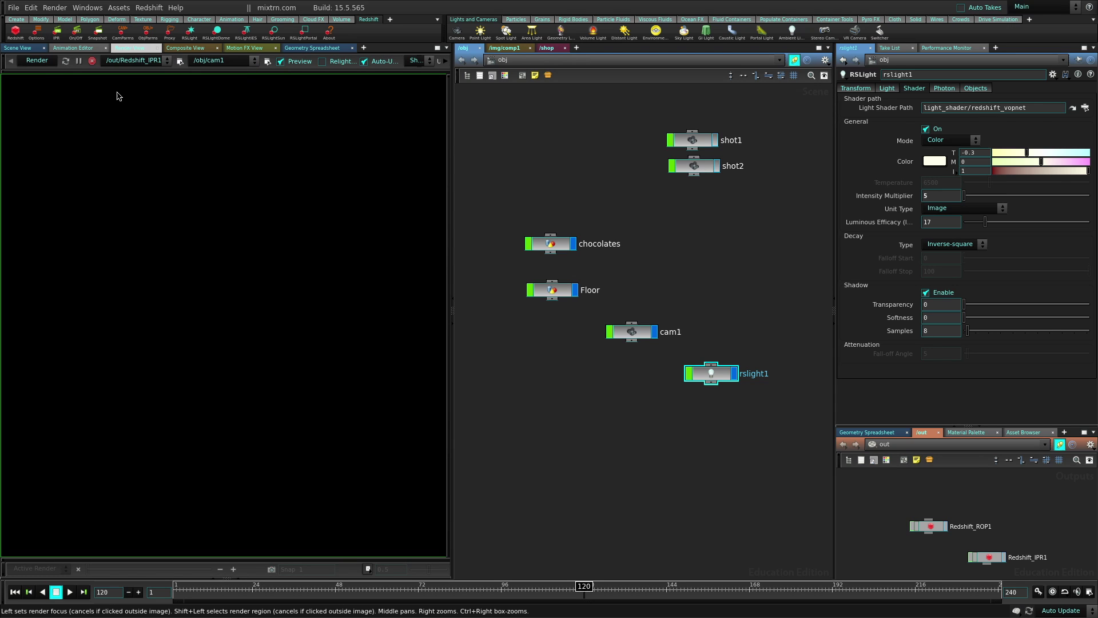
click(37, 61)
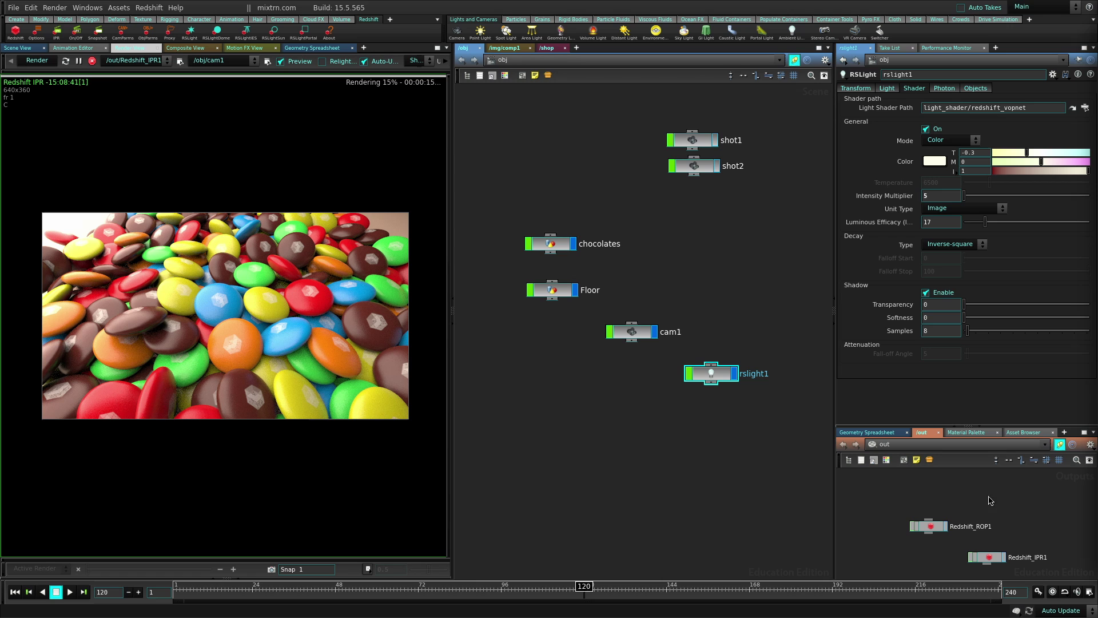
- Turn off IPR Progressive Rendering and Override IPR Camera Resolution on Redshift_ROP1, and mark a render region over the foreground chocolates
click(931, 524)
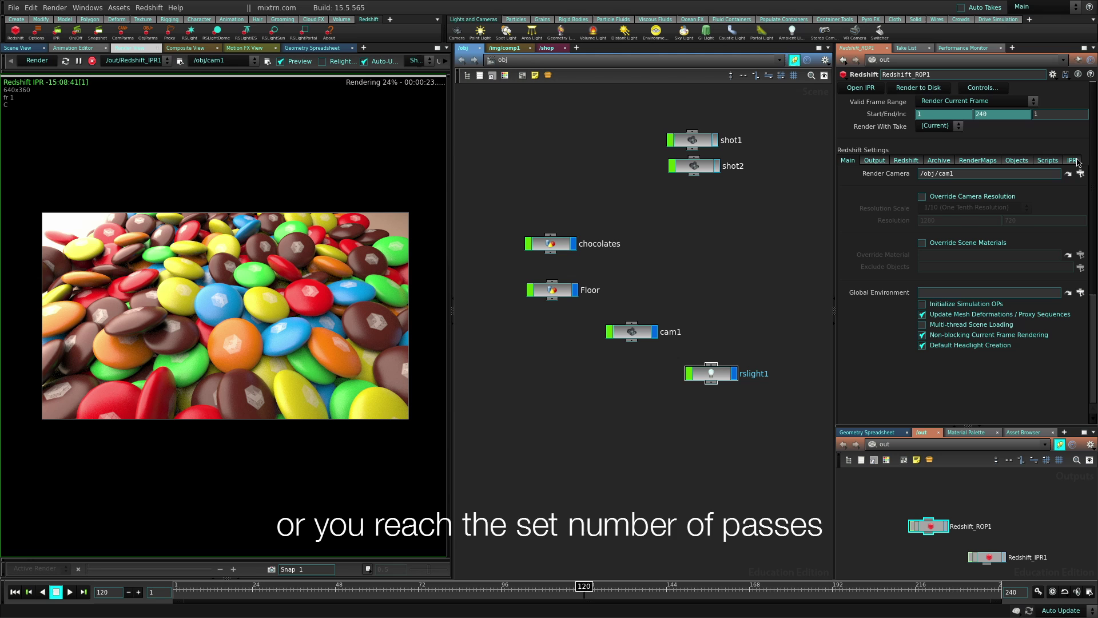
click(1074, 160)
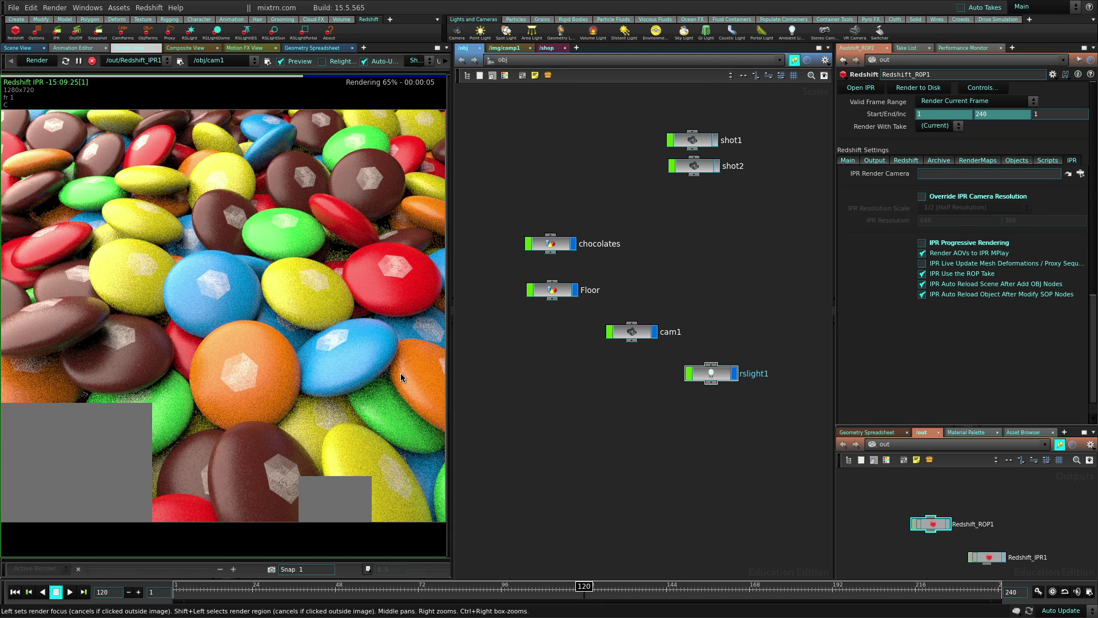
middle_drag(401, 374, 233, 373)
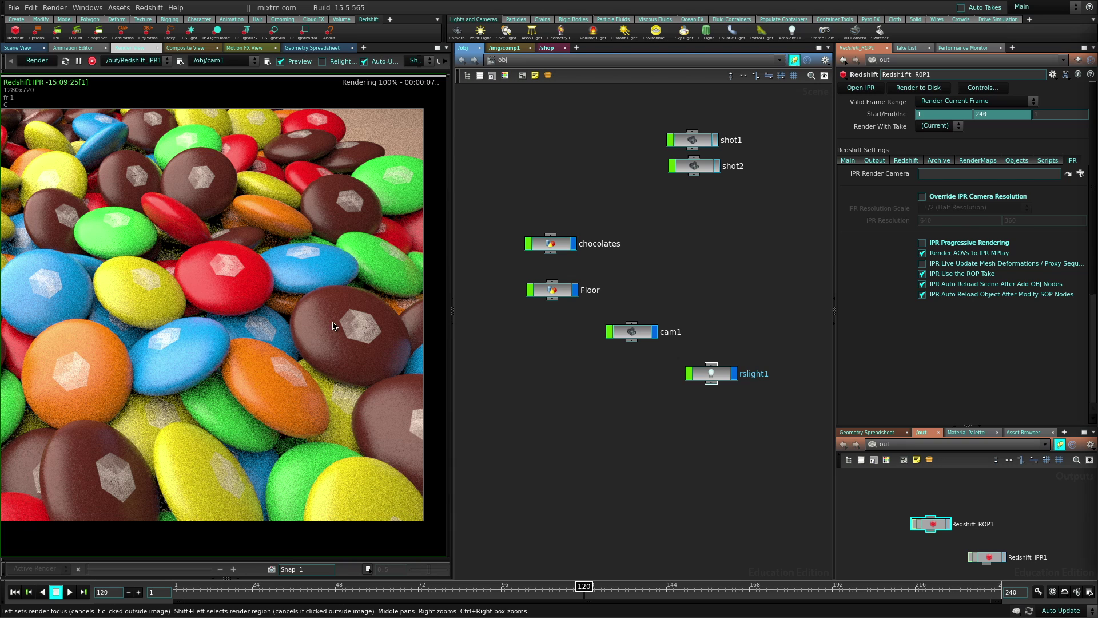
click(118, 283)
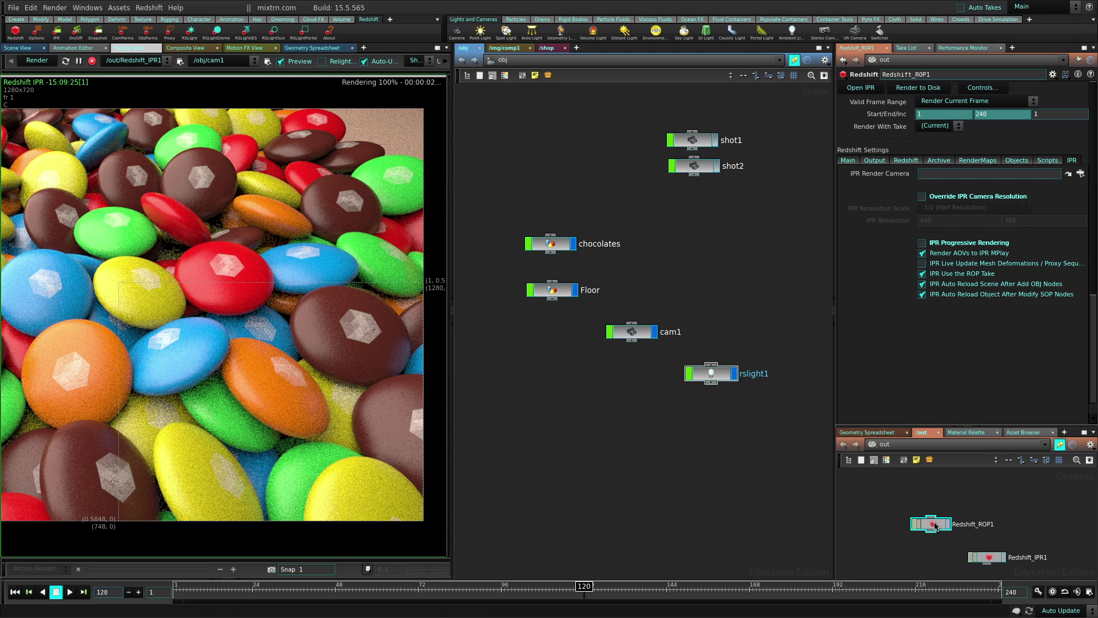
- Set rslight1's area light samples to 256 and rerender the marked region
click(713, 376)
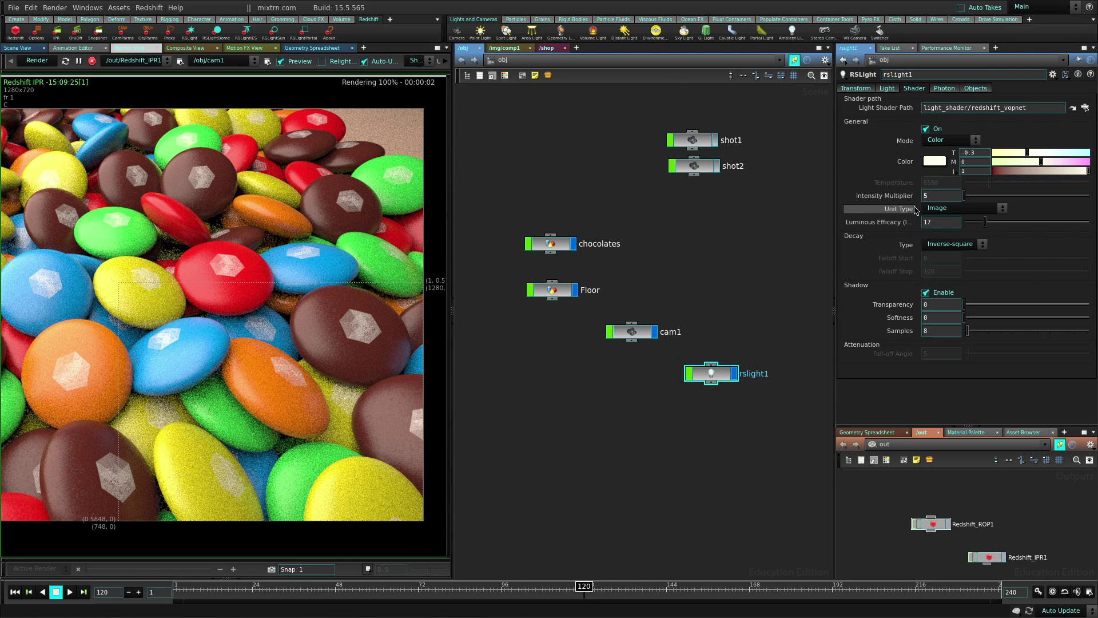
click(887, 88)
text(256)
key(Return)
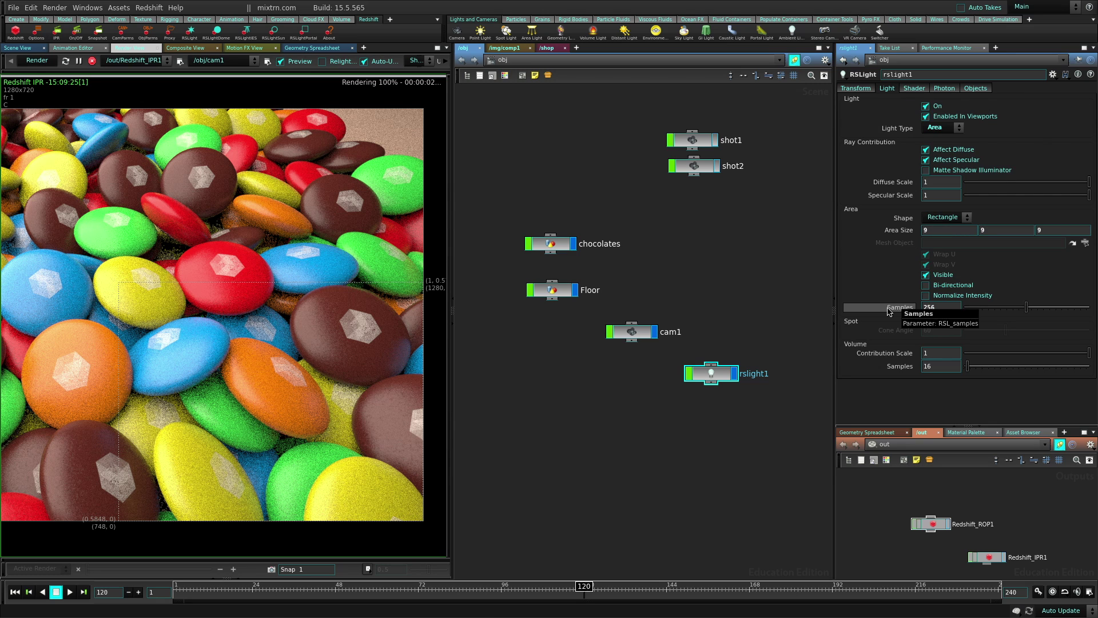
click(36, 60)
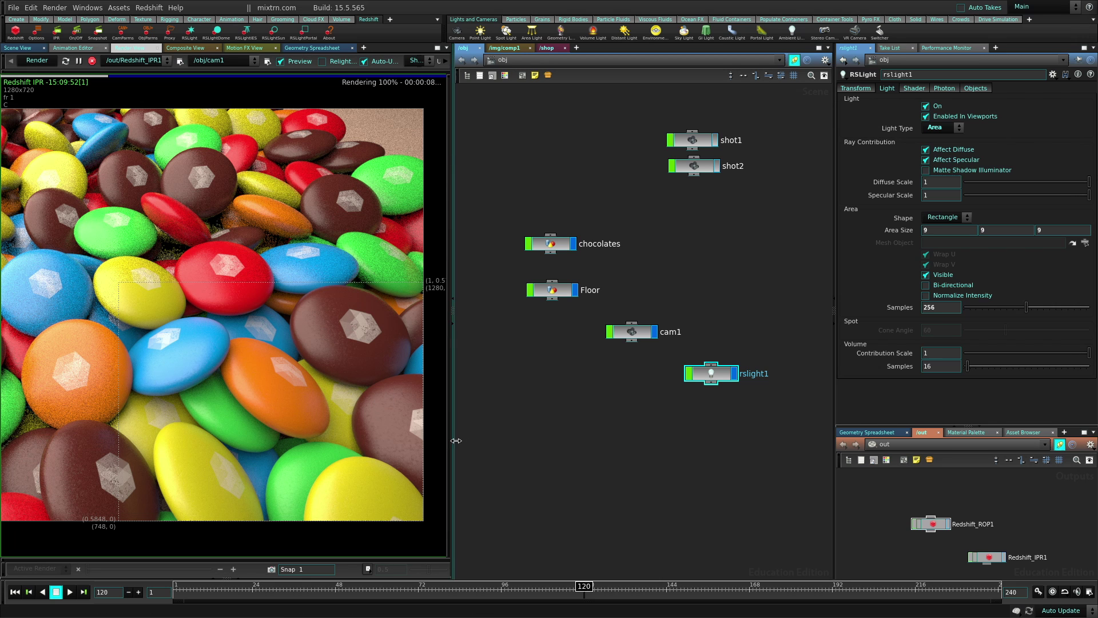
- Widen the render pane and raise rslight1's area light samples to 512
drag(451, 412, 547, 411)
middle_drag(401, 445, 416, 457)
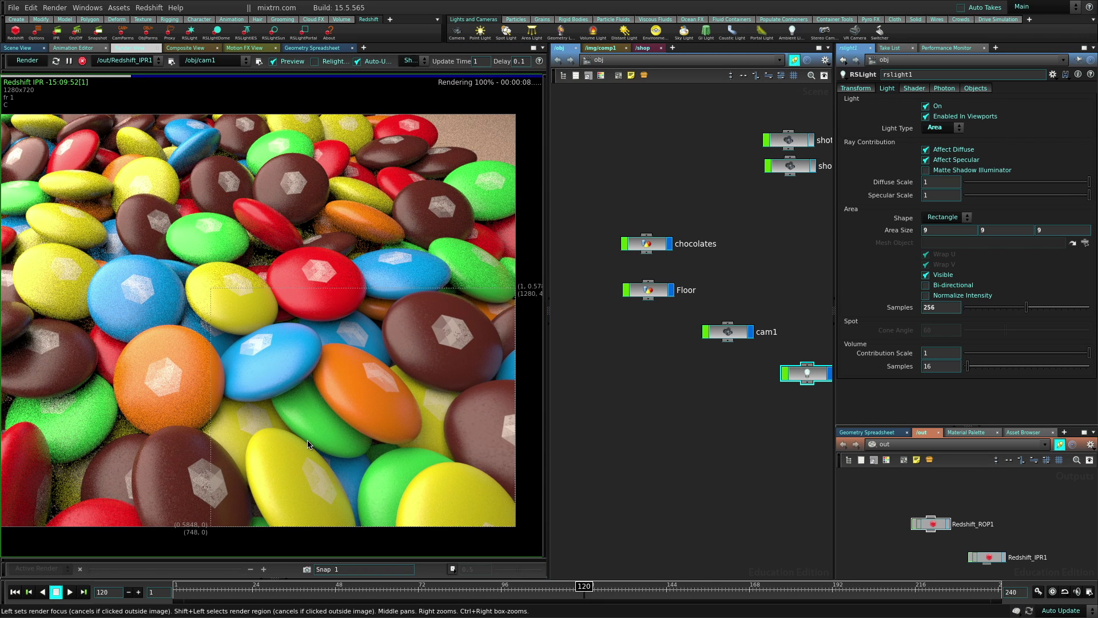
middle_drag(779, 413, 689, 417)
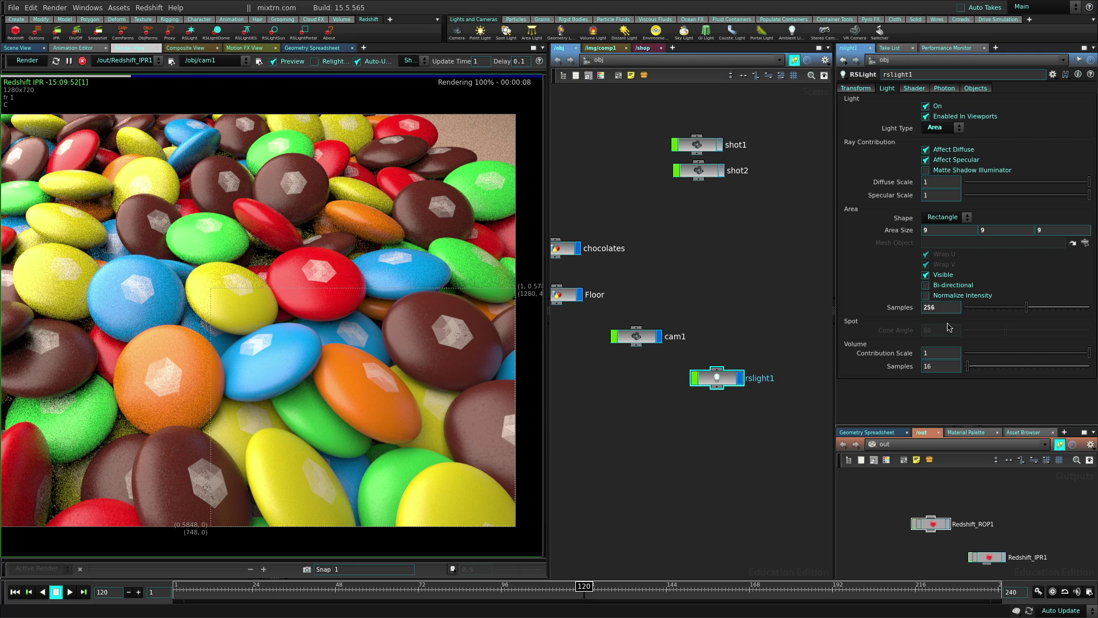
click(928, 308)
text(512)
key(Return)
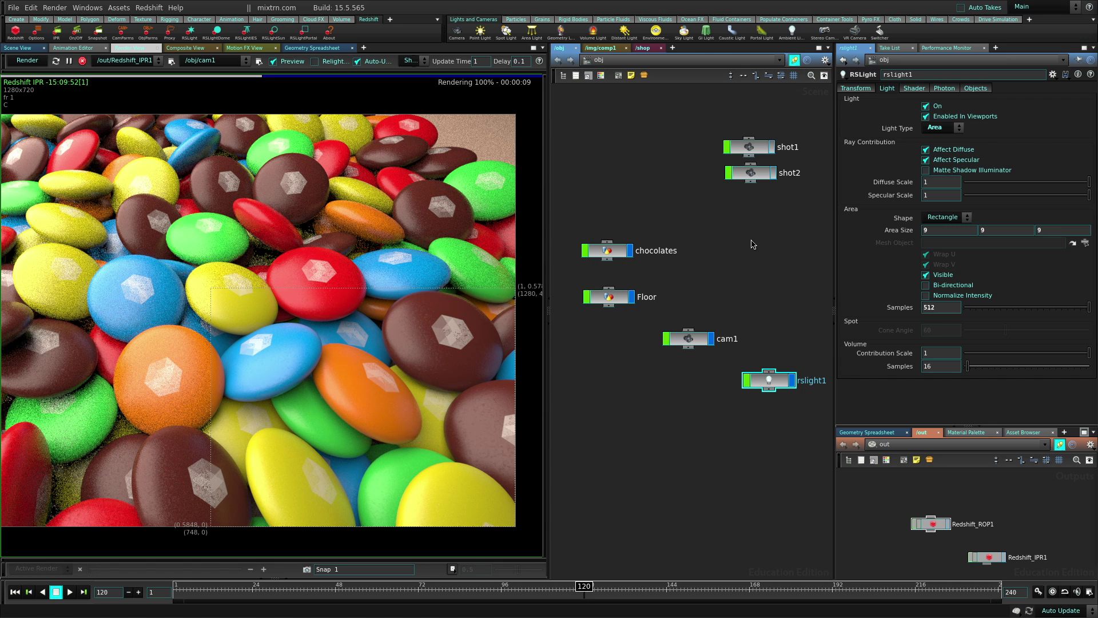
- Create an RS Material node in the shop network and show its list of material presets
click(644, 50)
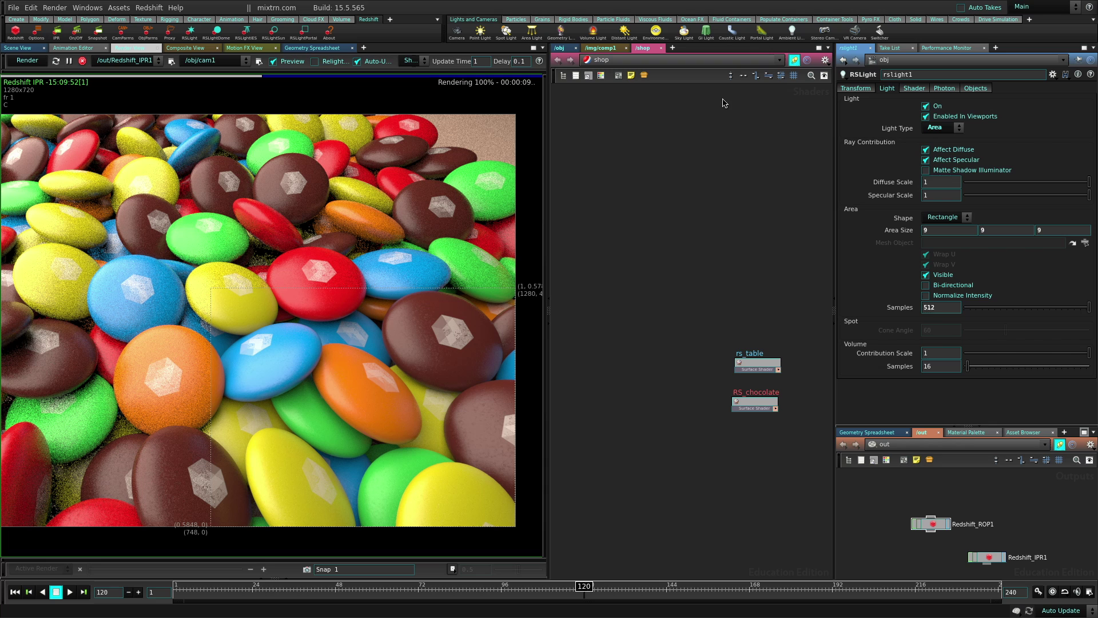
key(Tab)
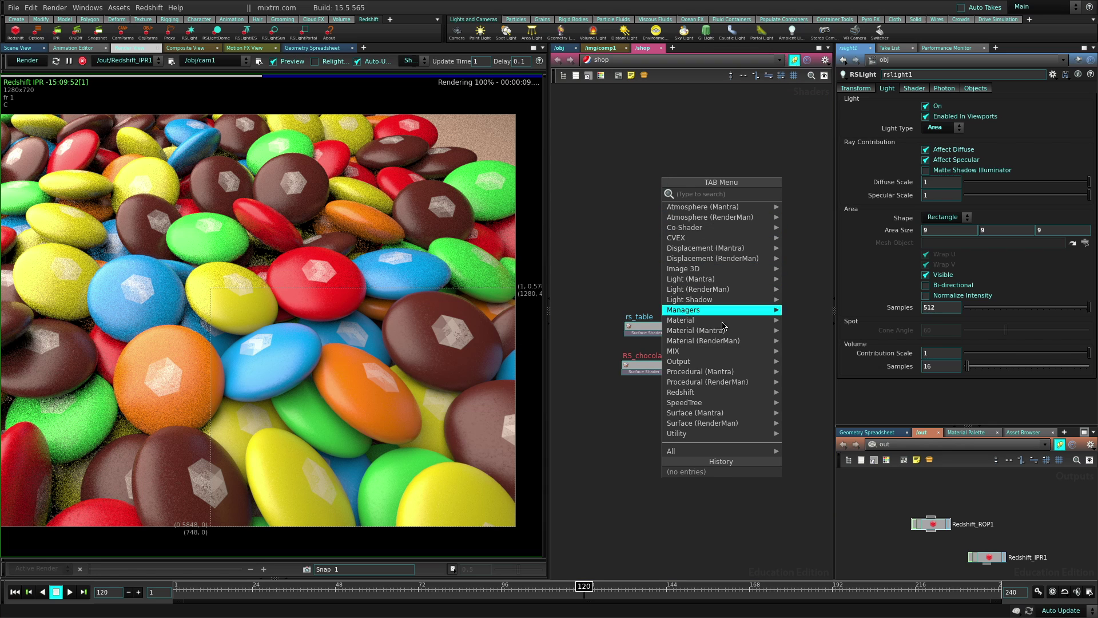
mouse_move(730, 395)
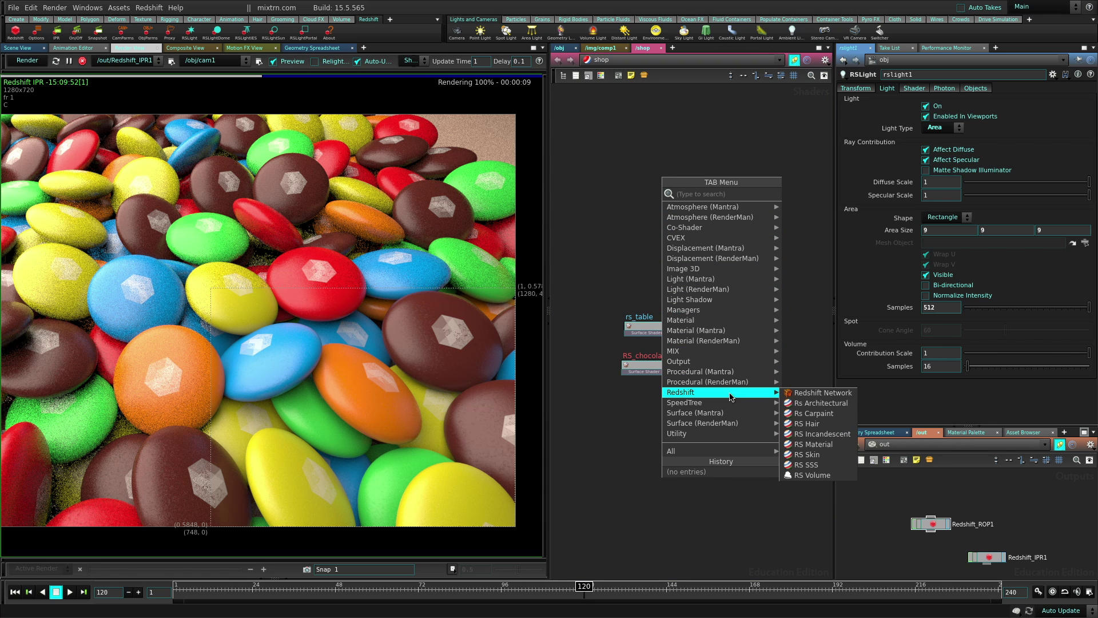
click(828, 445)
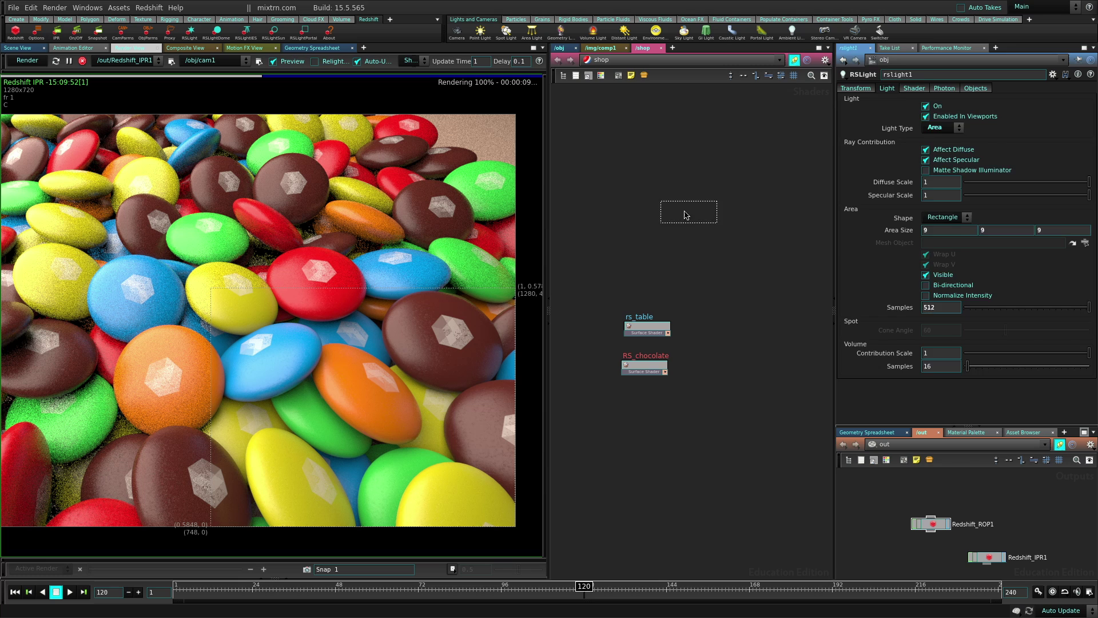
click(652, 203)
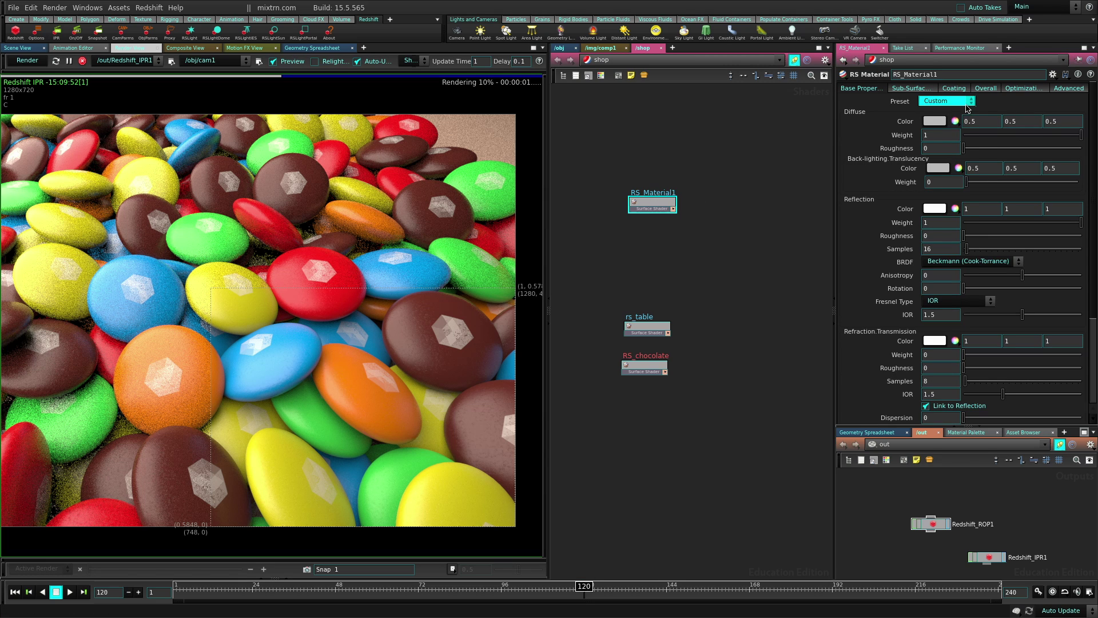
click(952, 101)
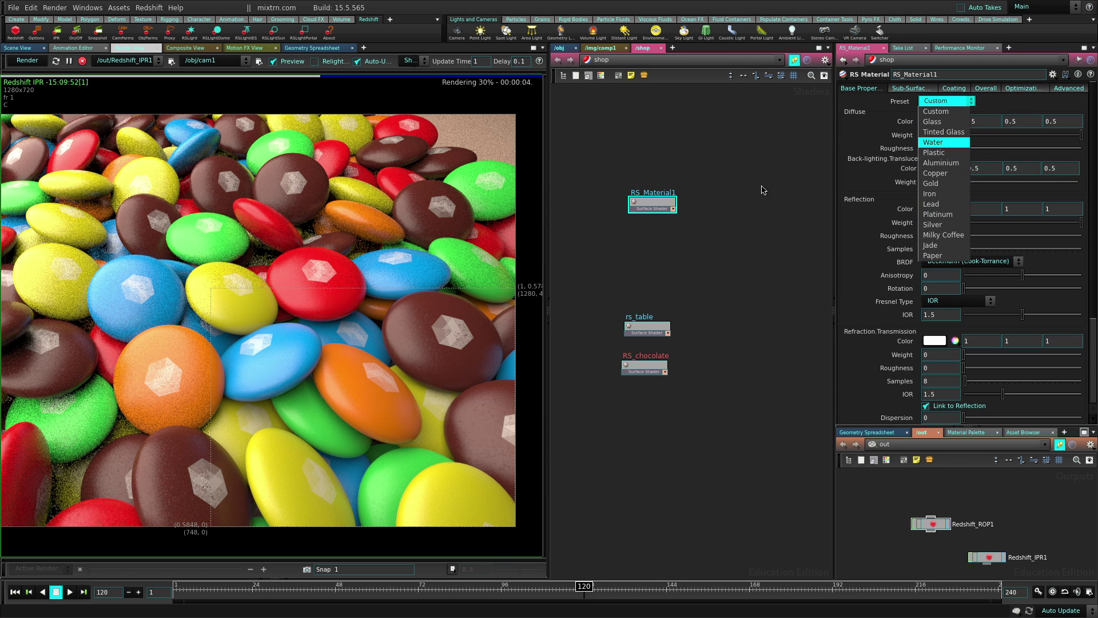
- Assign /shop/RS_Material1 as the material of the chocolates object
click(559, 48)
click(608, 250)
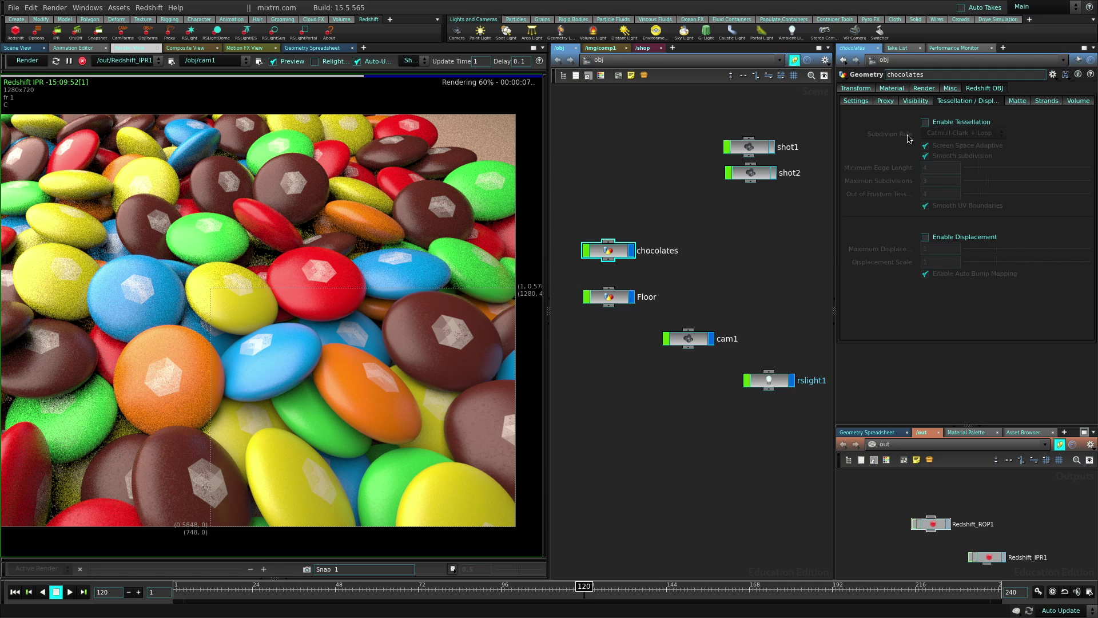
click(892, 88)
click(1072, 101)
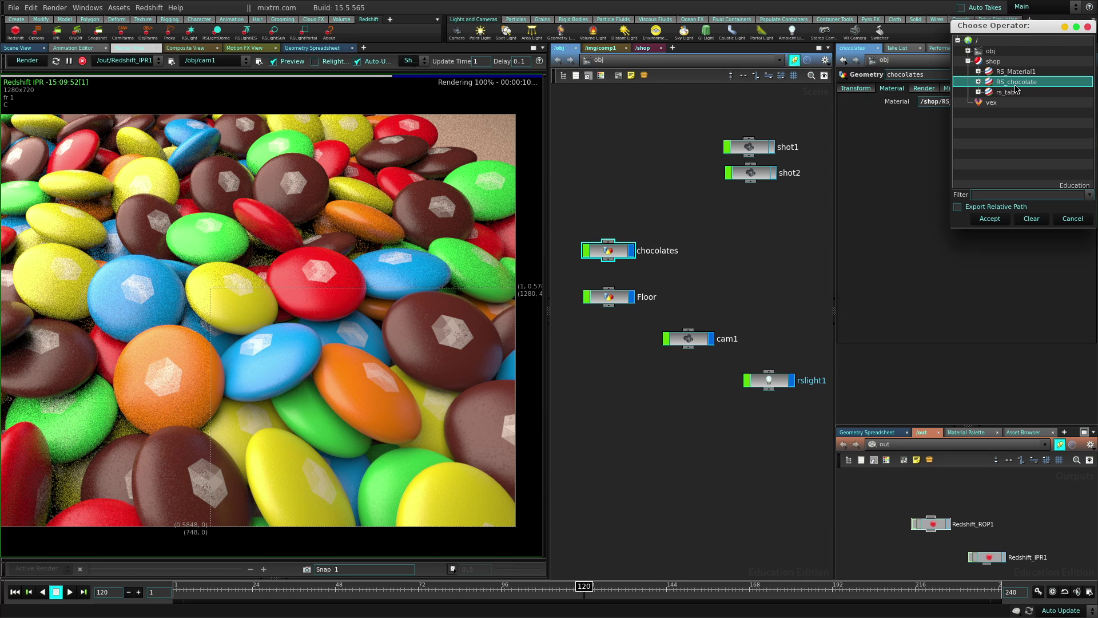
click(1016, 72)
click(990, 219)
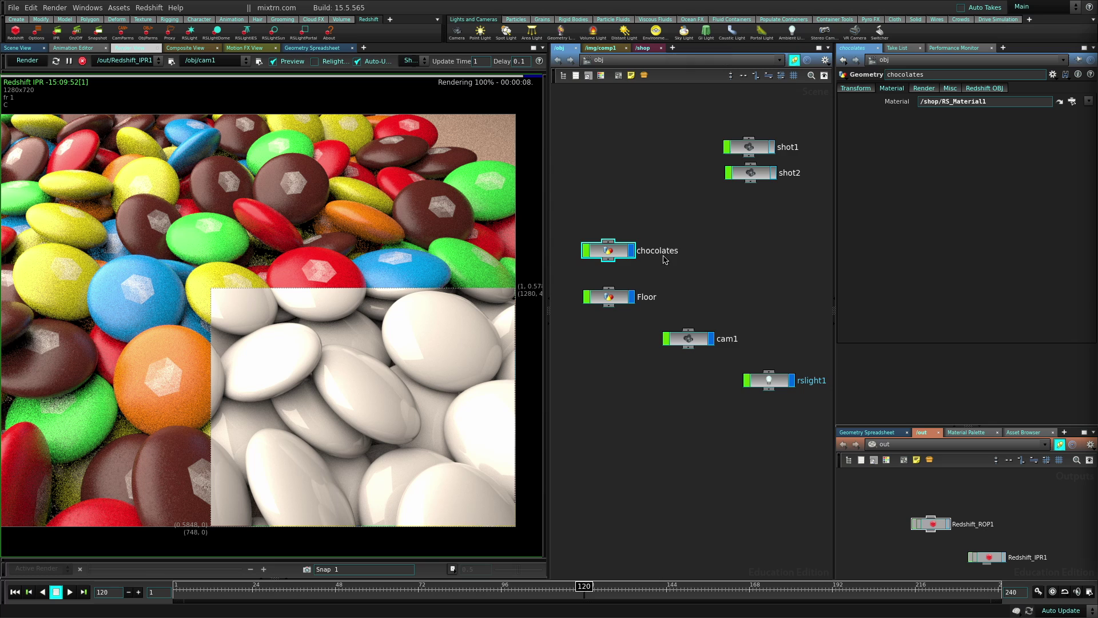
- Try the Glass preset on RS_Material1 and undo it
click(642, 48)
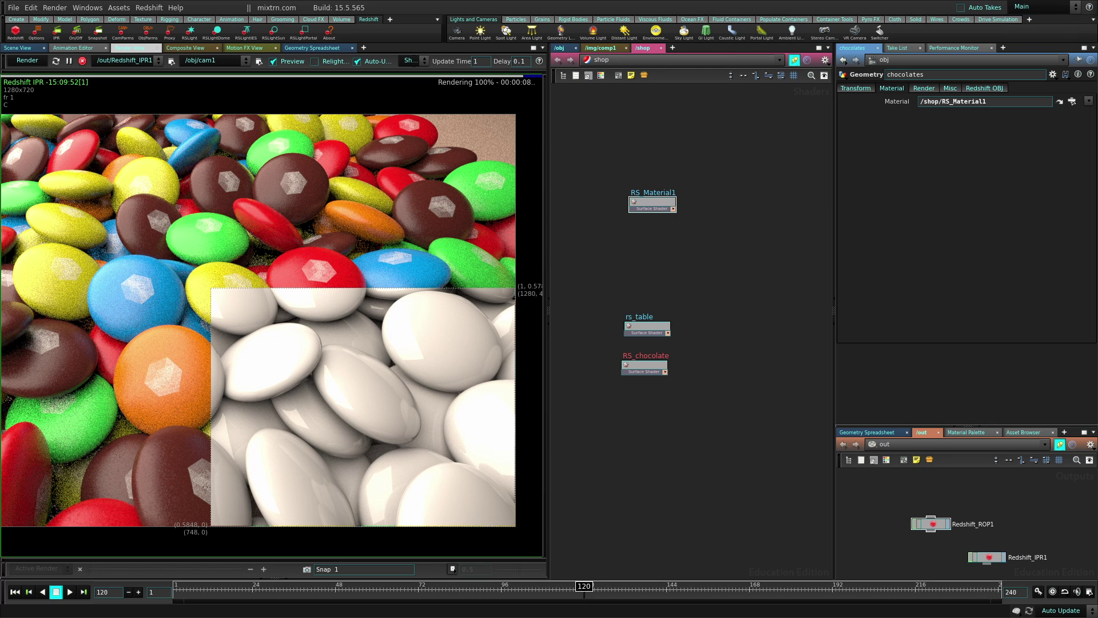
click(649, 206)
click(943, 100)
click(940, 146)
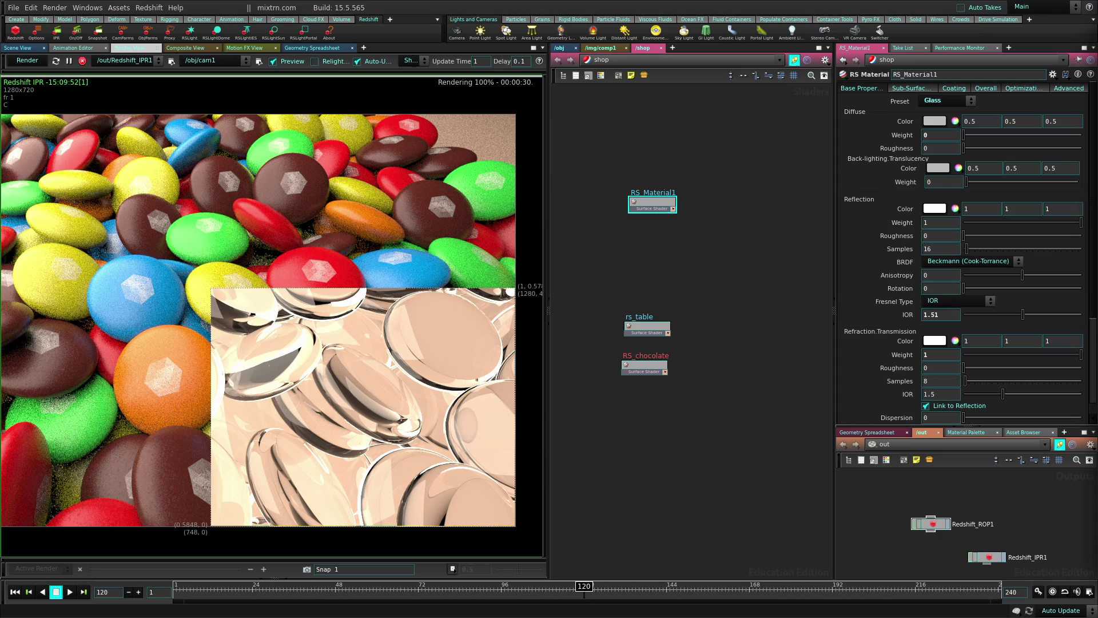
key(ctrl+z)
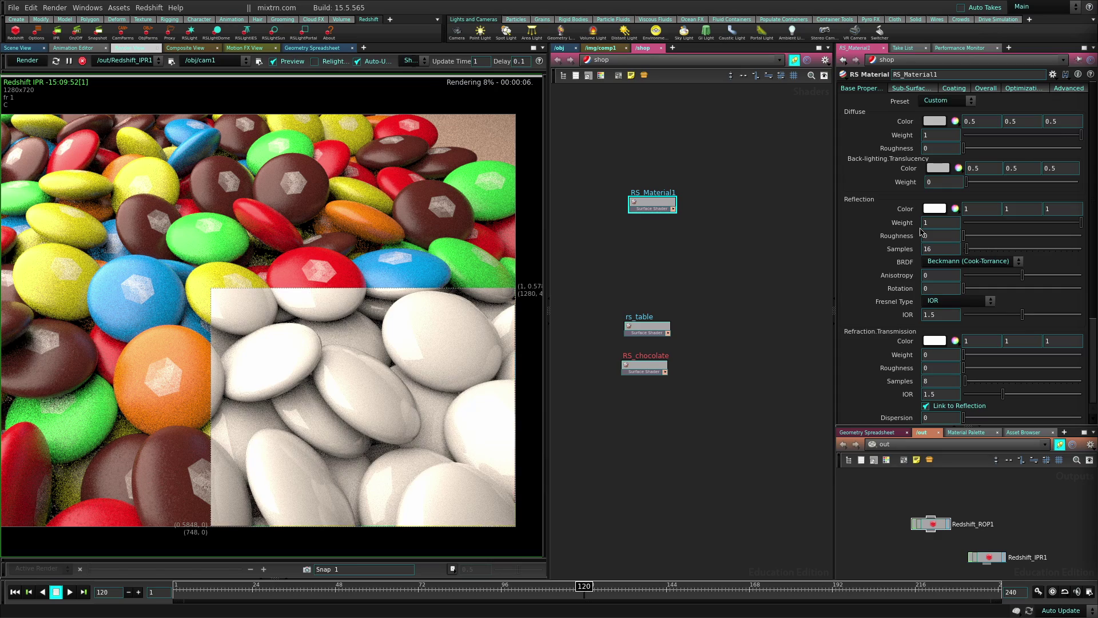
- Set RS_Material1's diffuse color to green (0.118, 0.737, 0.105) and its reflection roughness to 0.364
click(955, 120)
mouse_move(1036, 128)
mouse_down()
mouse_move(1012, 129)
mouse_move(1058, 120)
mouse_move(1033, 138)
mouse_move(1002, 137)
mouse_move(1006, 120)
mouse_move(1058, 130)
mouse_up()
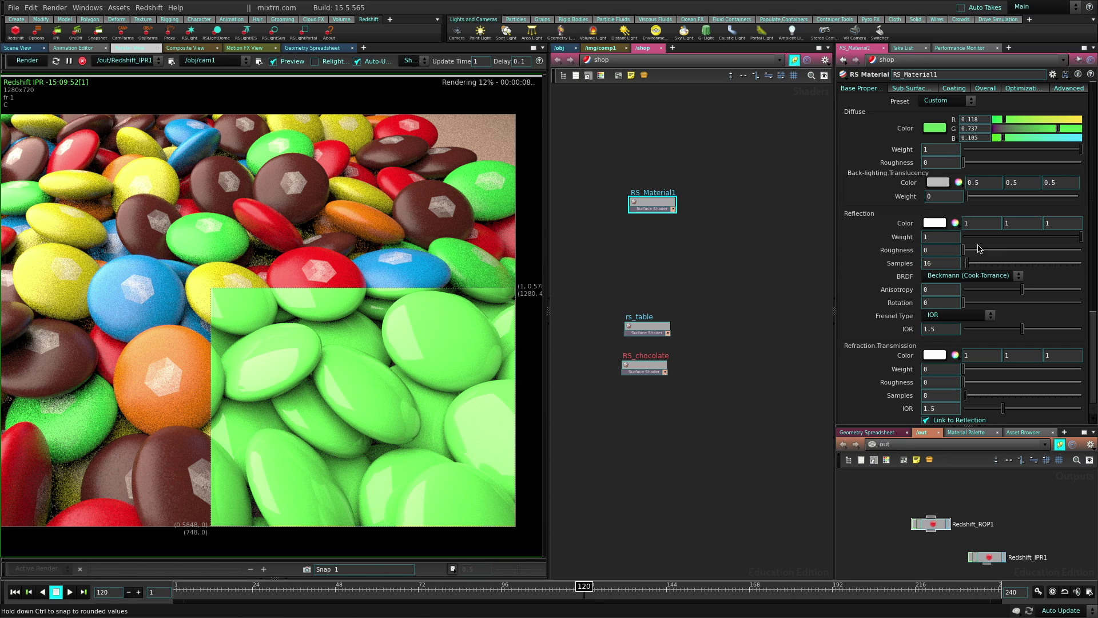
drag(1058, 240, 1080, 239)
drag(965, 250, 1008, 255)
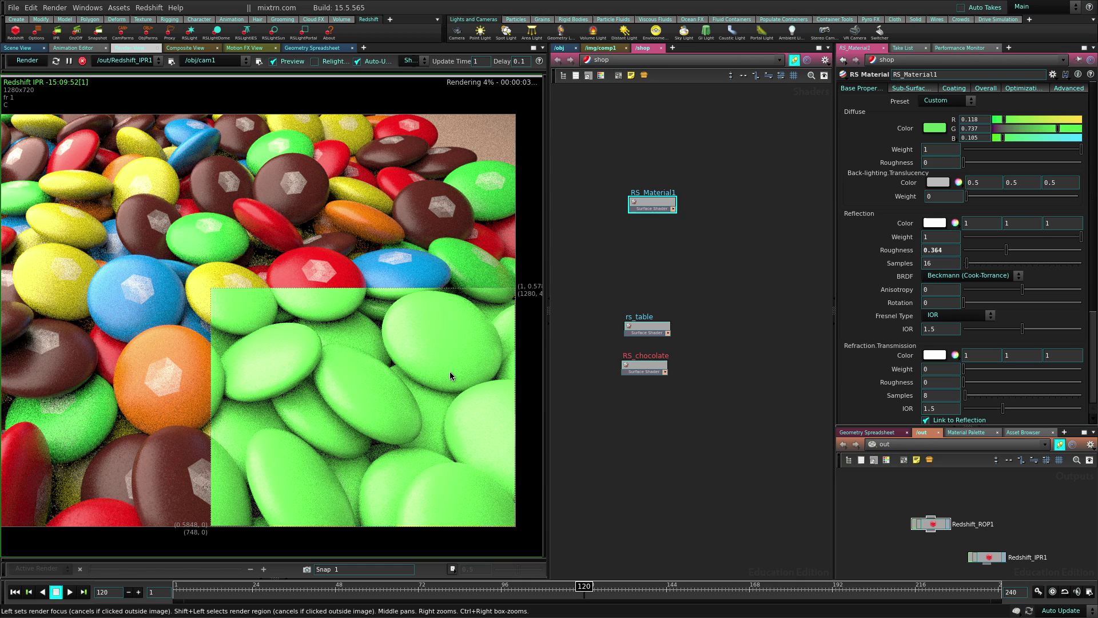
- Raise RS_Material1's reflection roughness to 1 and set its reflection samples to 256
drag(1006, 251, 1081, 250)
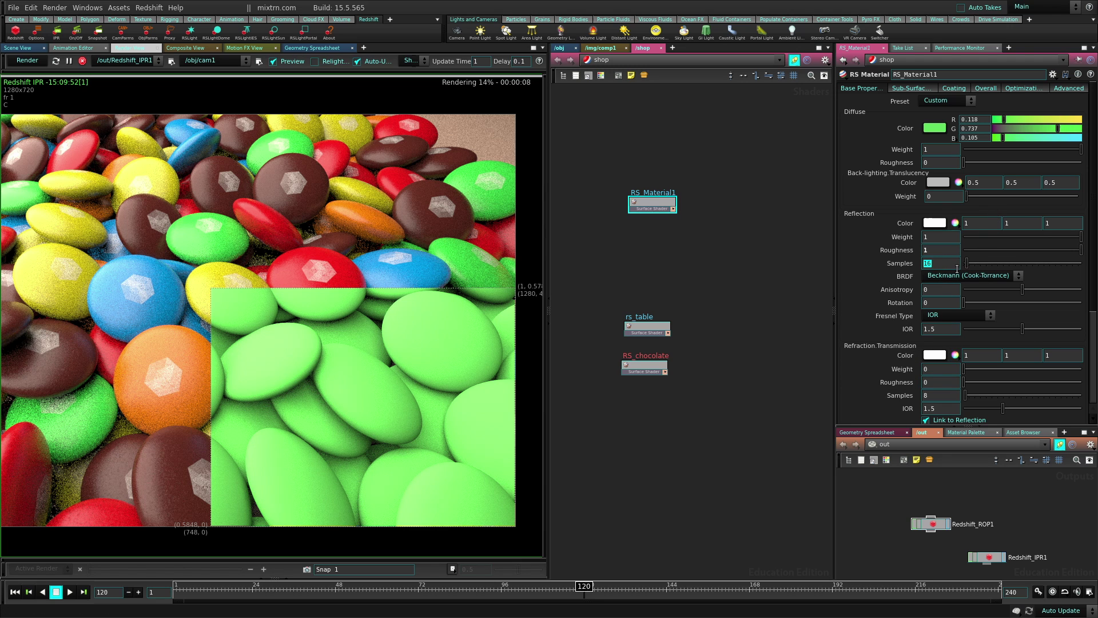
text(6)
key(Return)
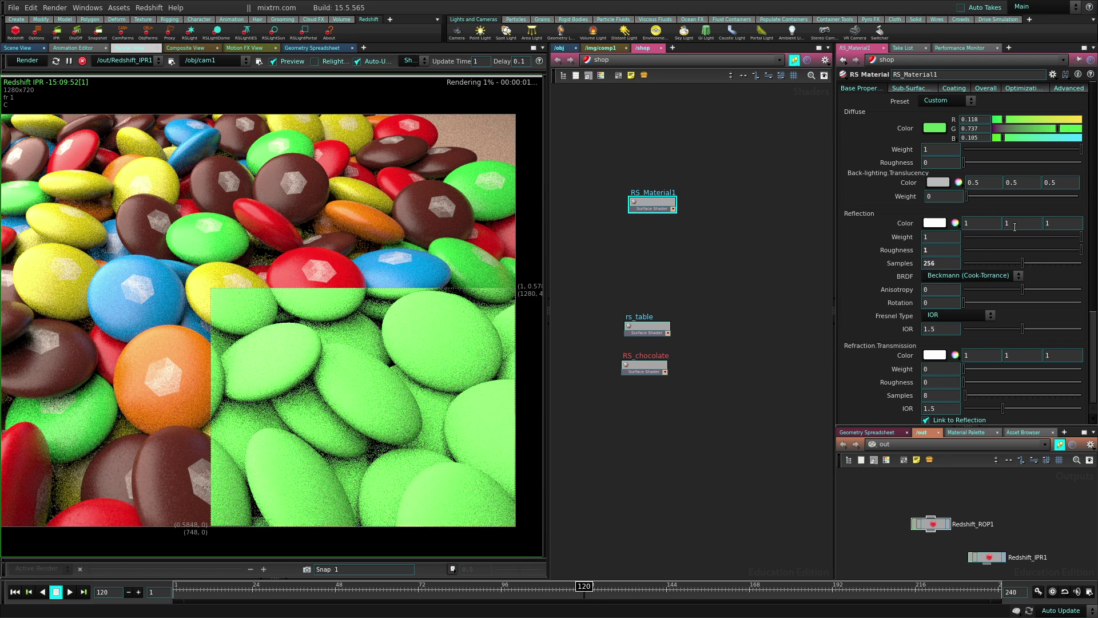
- Reassign the /shop/RS_chocolate material to the chocolates object
click(558, 48)
click(629, 255)
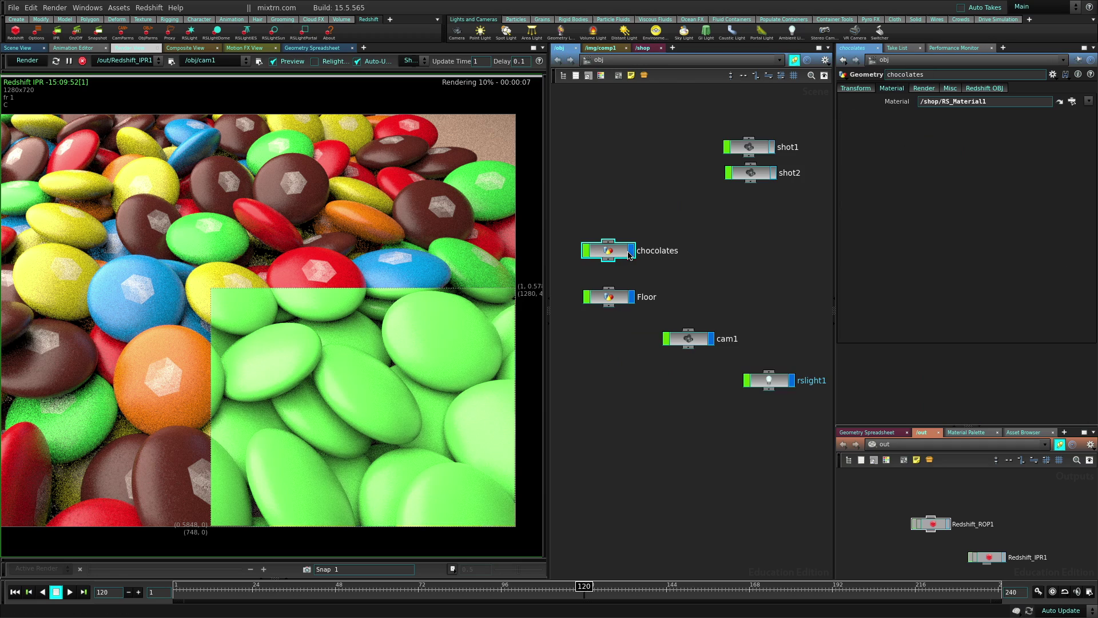
click(1073, 101)
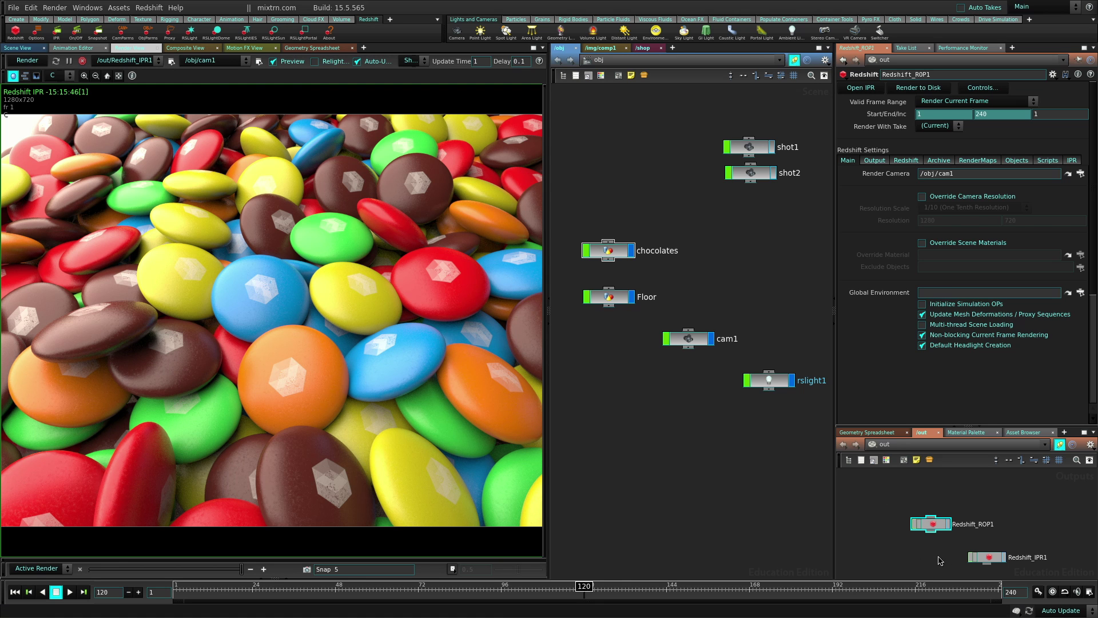
- Set the Primary GI Engine of Redshift_ROP1 to Brute force in the global illumination settings
click(904, 161)
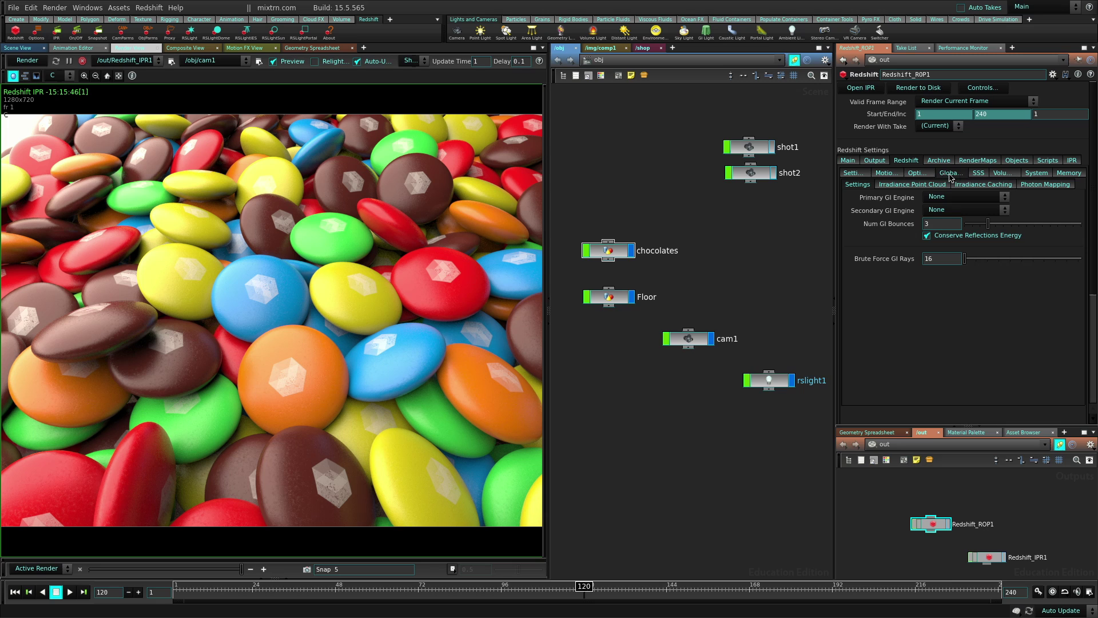
click(1004, 198)
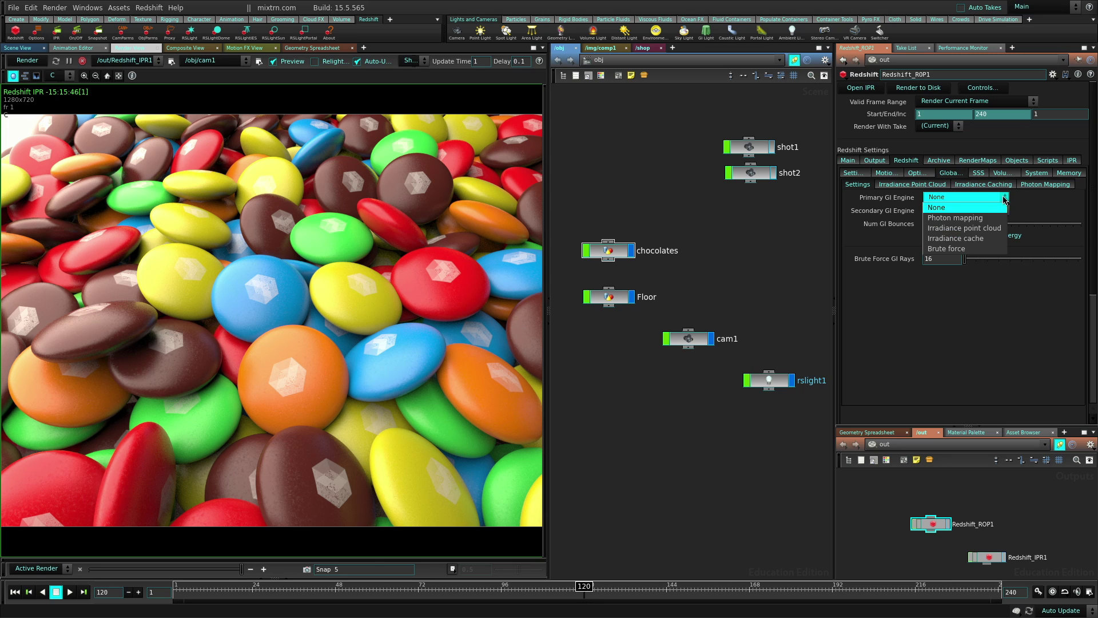
click(986, 248)
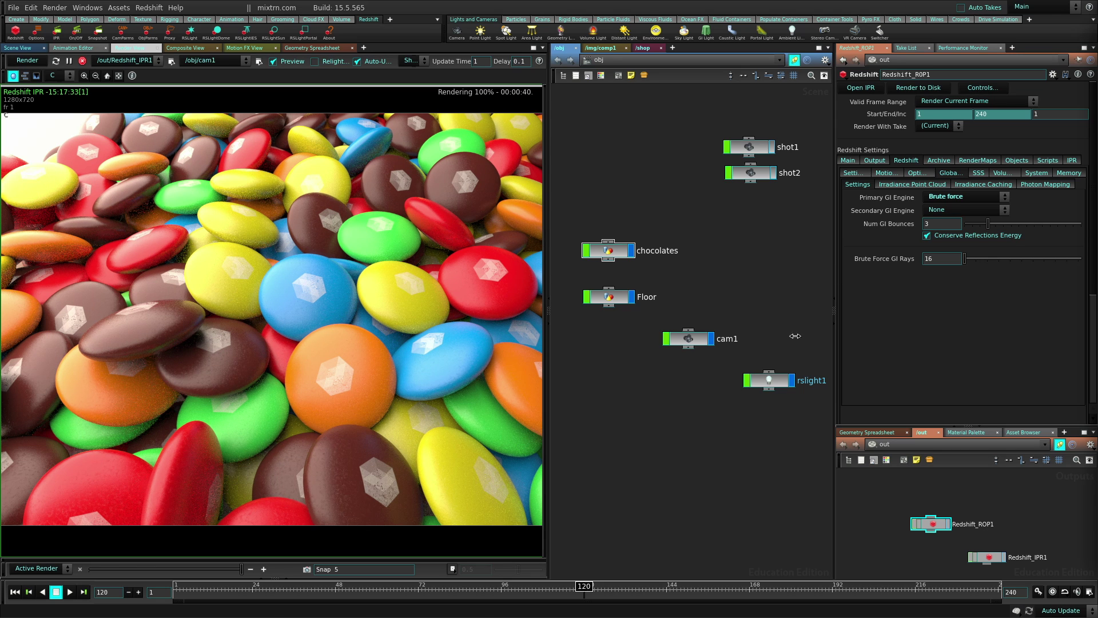
- Mark a render region over the foreground chocolates and open Redshift_ROP1's Brute Force GI Rays value for editing
middle_drag(155, 414, 280, 408)
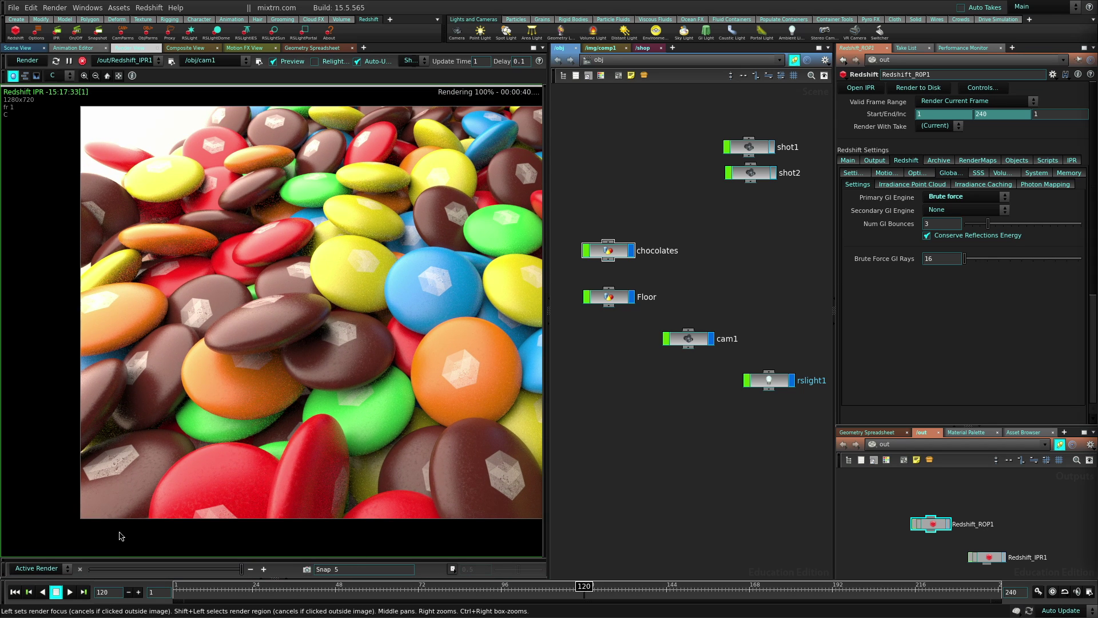
shift+drag(117, 529, 419, 293)
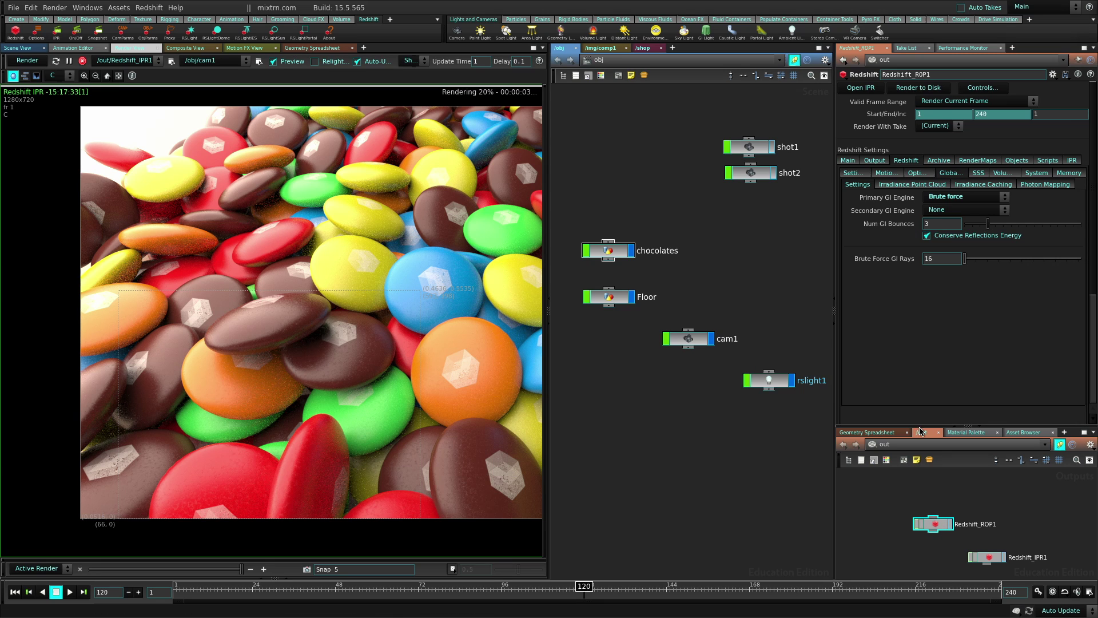
double_click(927, 259)
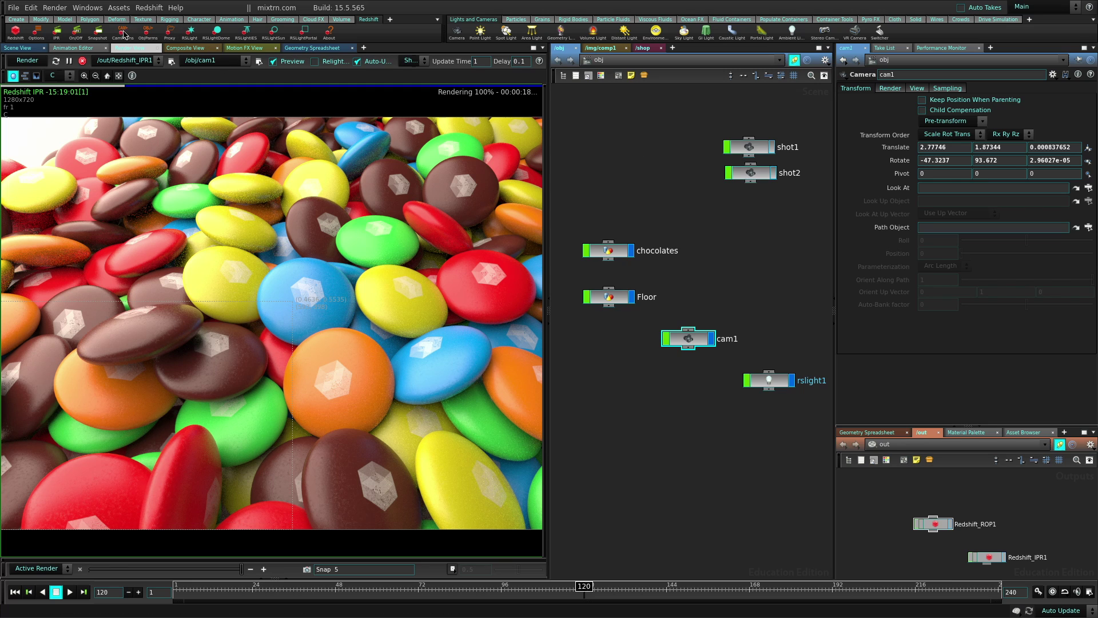
- Add the Redshift camera parameters to cam1 and open its Redshift Camera settings
click(122, 35)
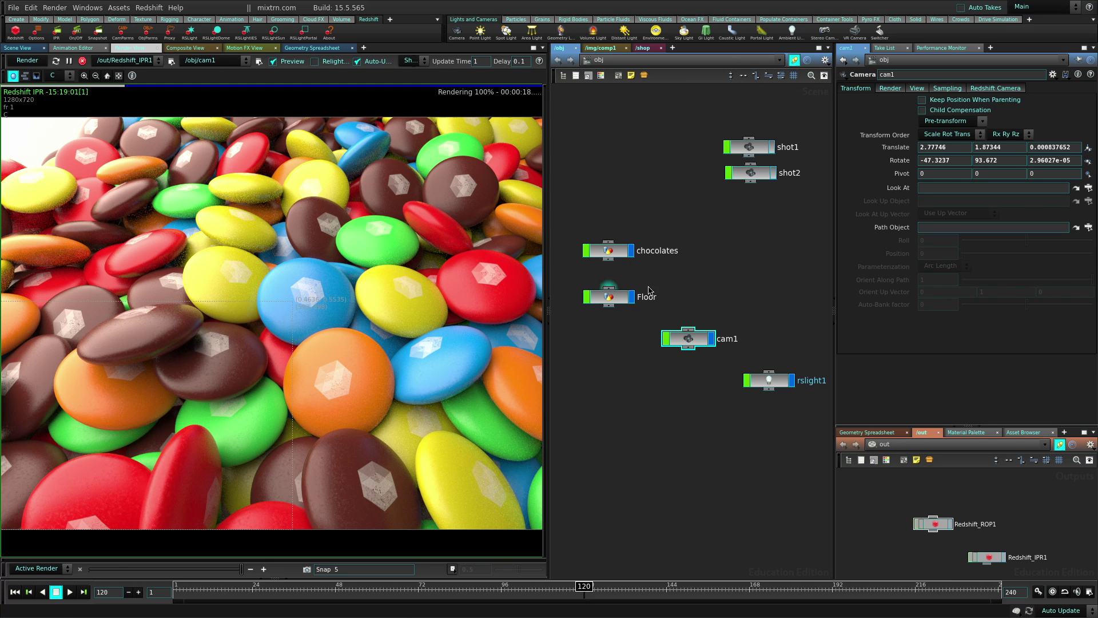
click(1012, 89)
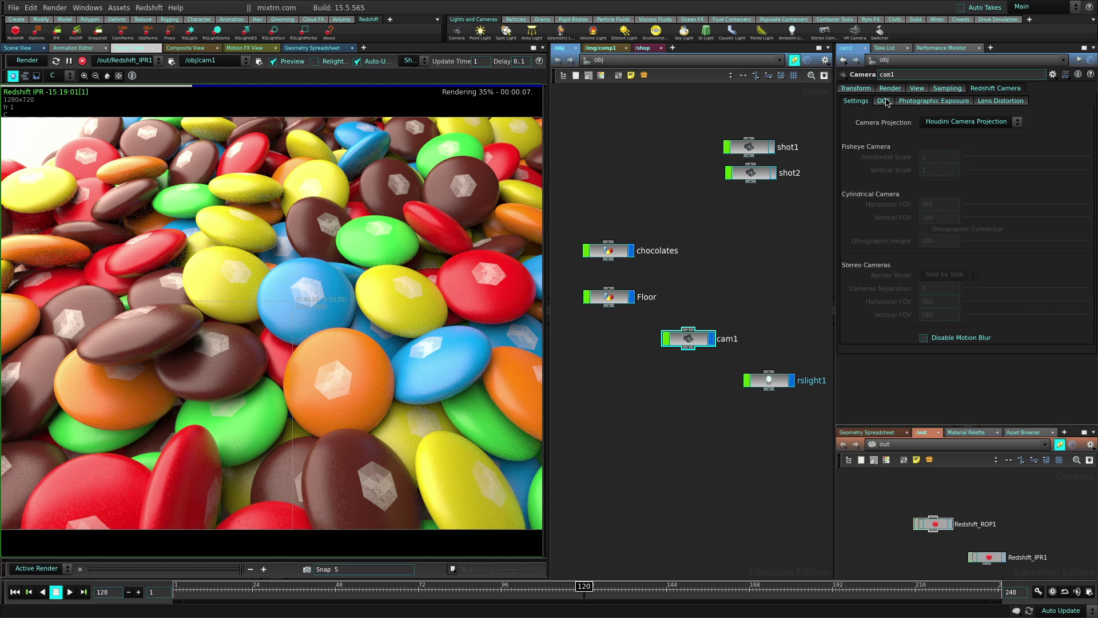
- Leave the cam1 view, frame the camera in the scene viewport, and turn on its Focus Handle
click(17, 48)
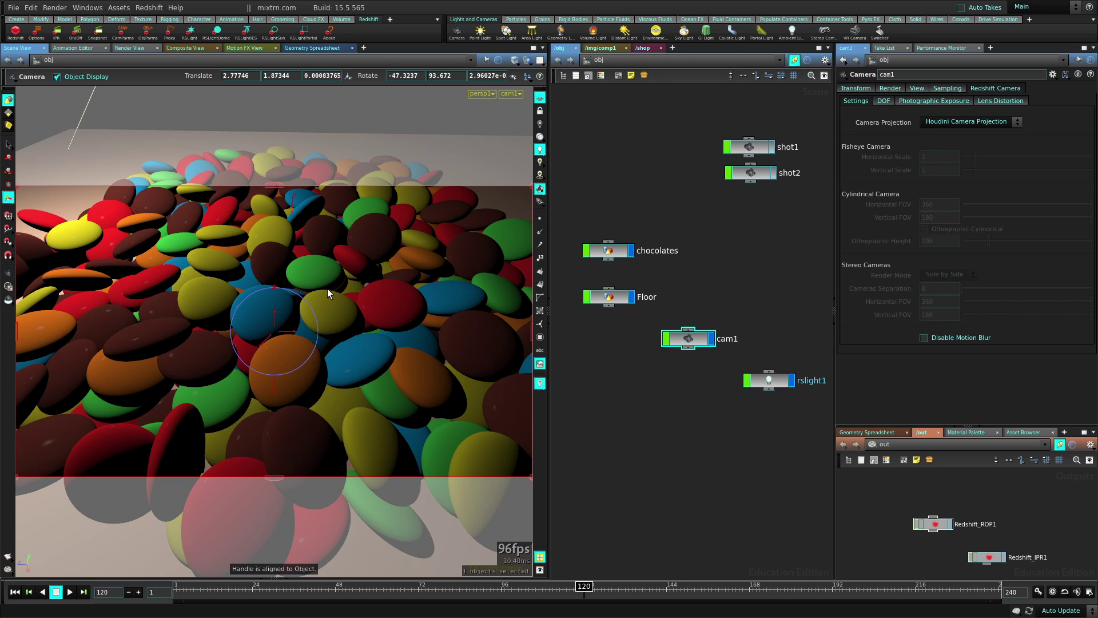
key(Escape)
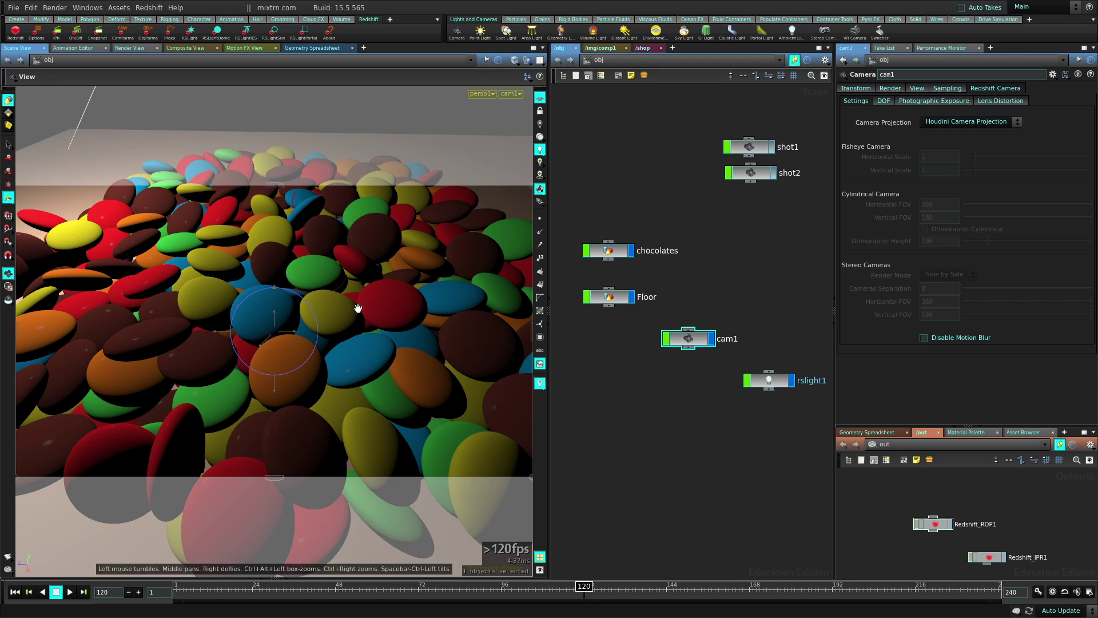
key(space+g)
drag(331, 400, 429, 355)
right_drag(429, 355, 246, 377)
middle_drag(246, 378, 377, 252)
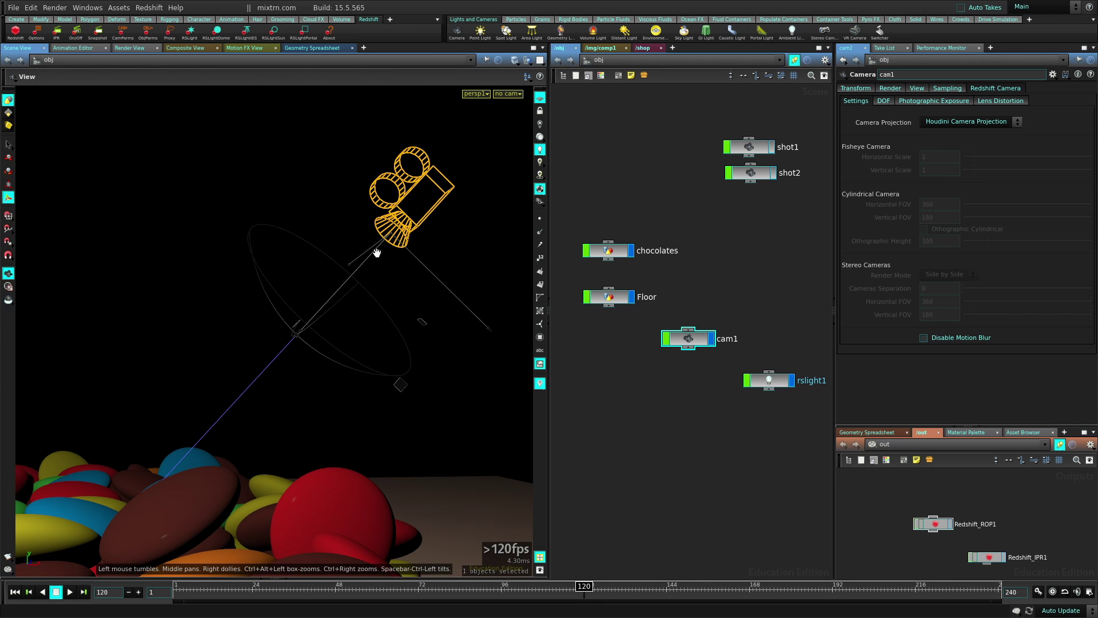
key(Return)
right_click(387, 235)
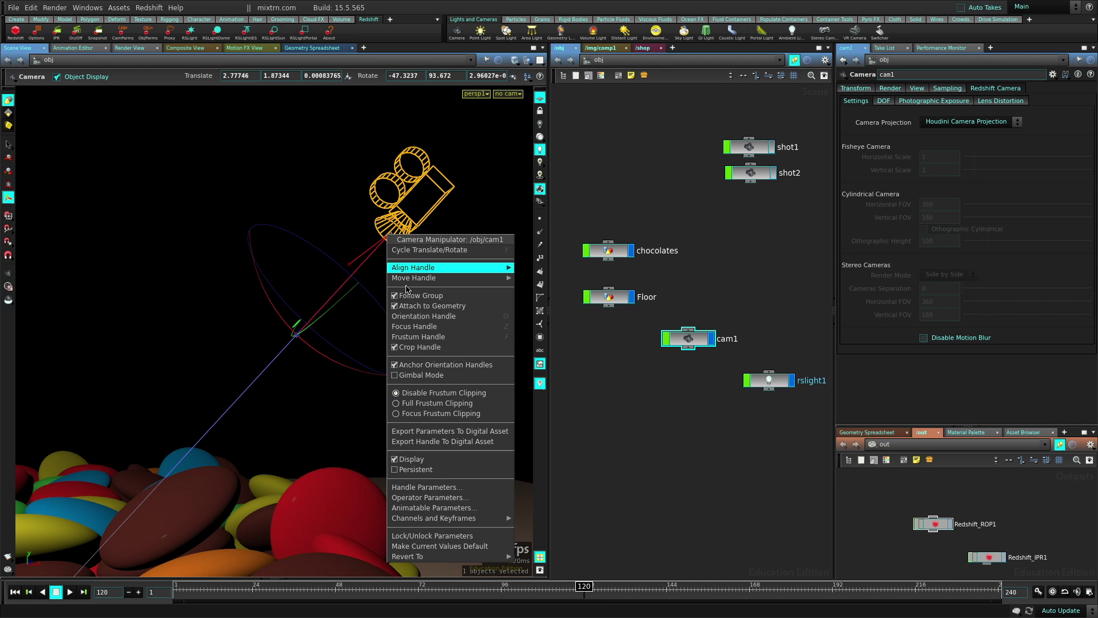
click(444, 327)
- Examine cam1 and its line of sight over the chocolates from the side, and look through cam1 again
key(Escape)
right_drag(394, 426, 355, 438)
drag(355, 439, 329, 440)
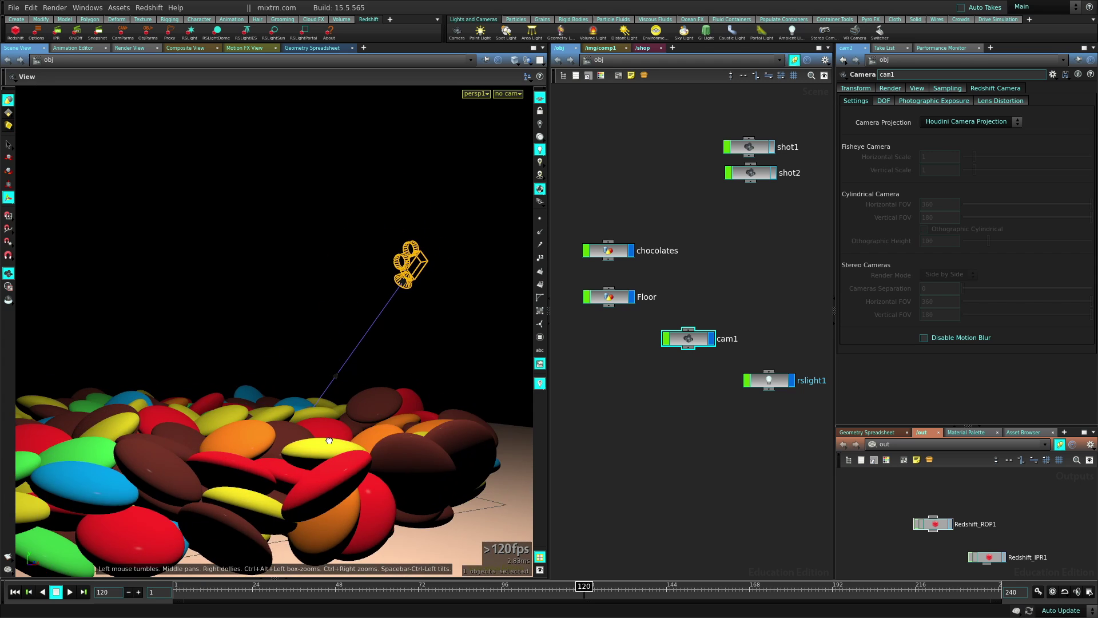
alt+right_drag(329, 440, 279, 441)
alt+drag(279, 442, 266, 443)
alt+middle_drag(266, 441, 326, 369)
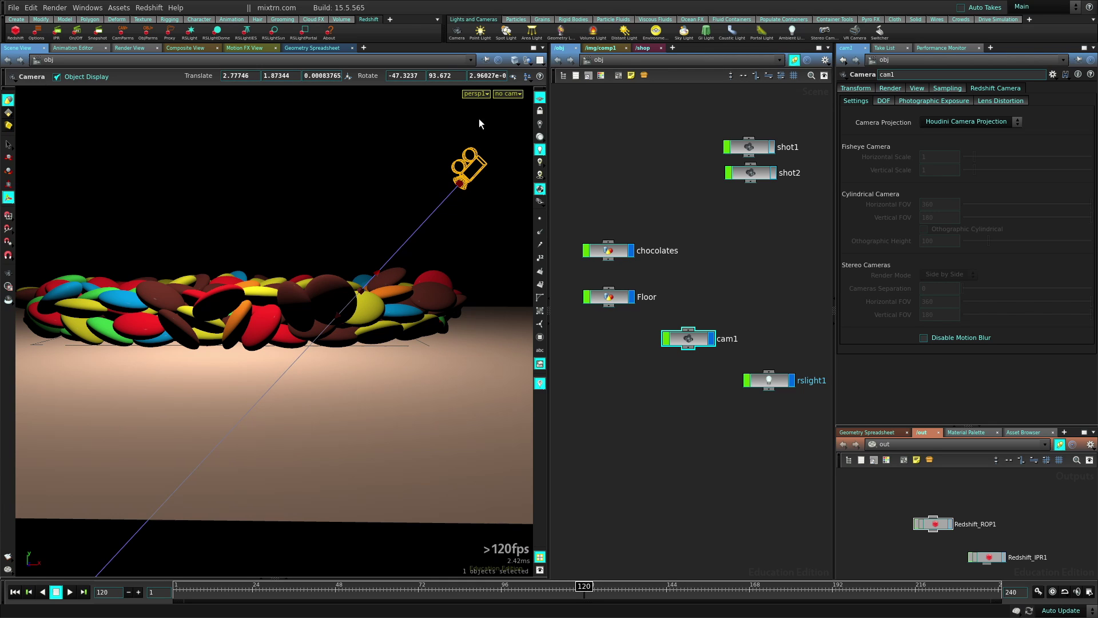
click(508, 93)
click(516, 143)
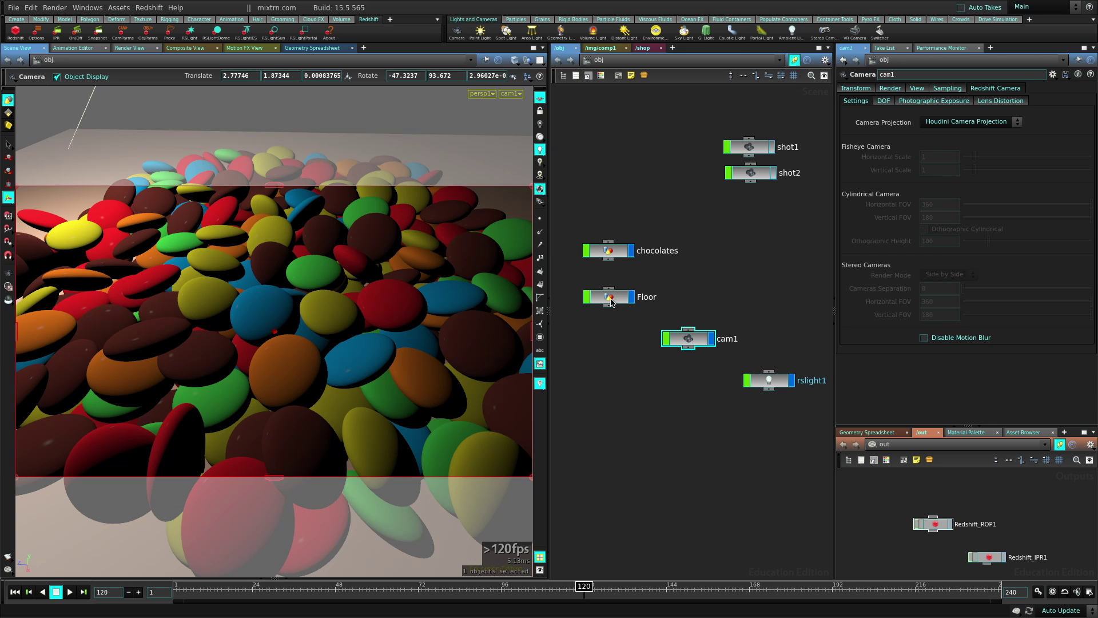
- Enable DOF in cam1's Redshift Camera settings
click(883, 101)
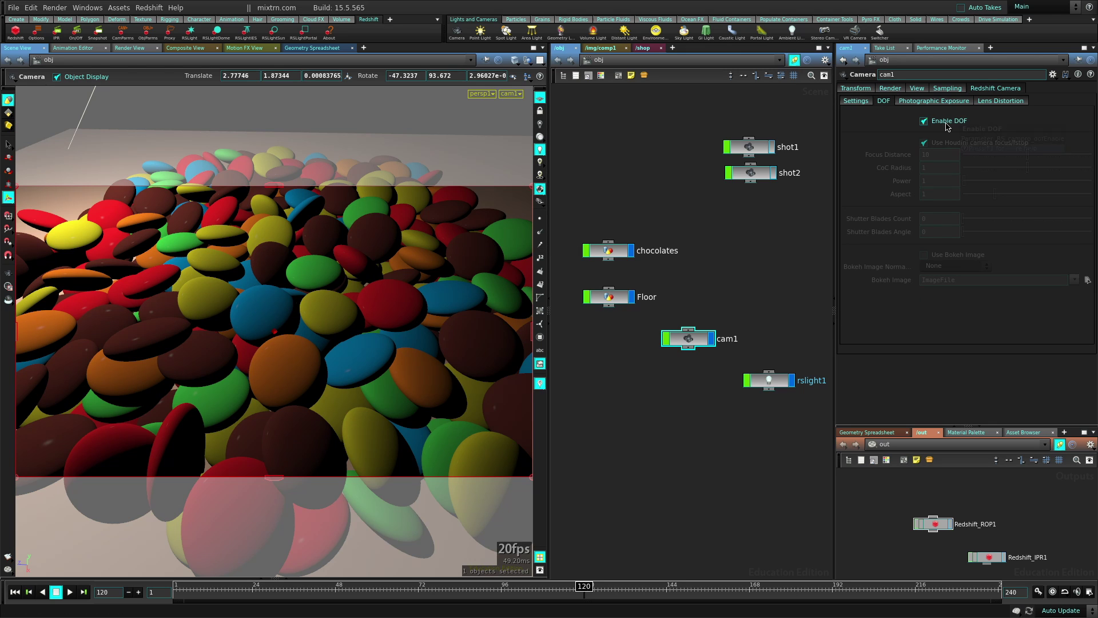
click(948, 124)
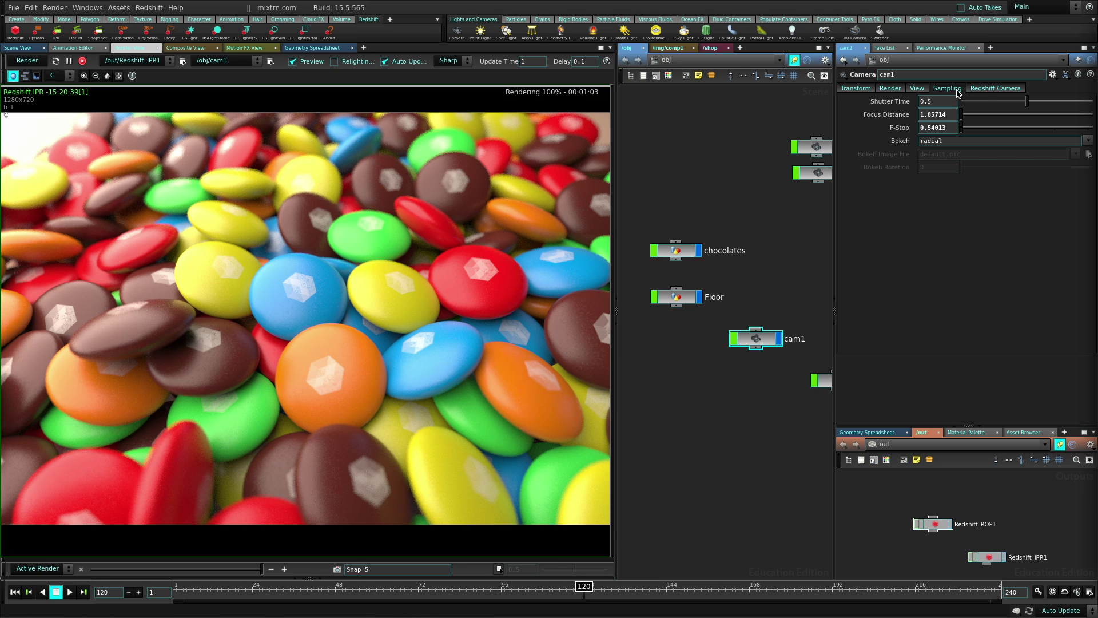
- Set the DOF Power to 10 in cam1's Redshift Camera settings
click(976, 89)
drag(930, 185, 896, 182)
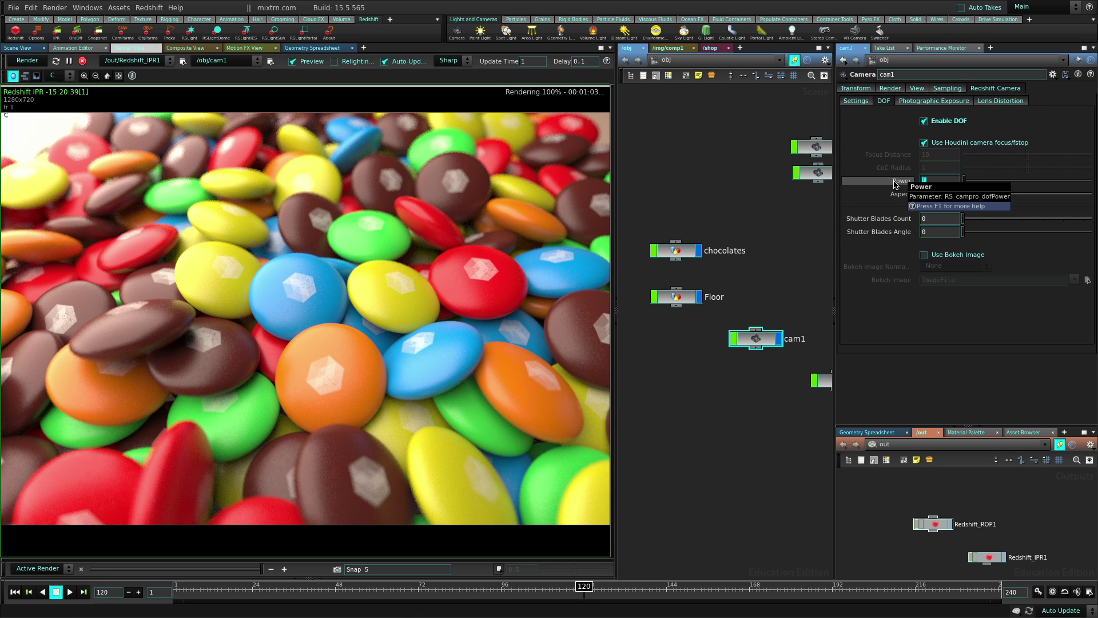
text(10)
key(Return)
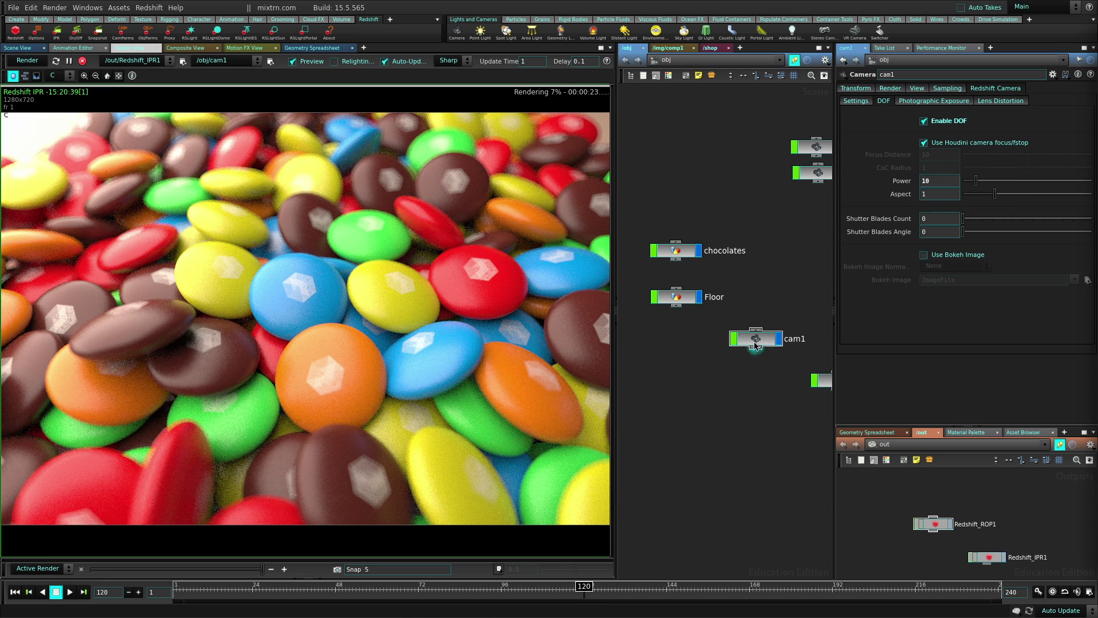
- Enable Photographic Exposure on cam1, with Vignetting at 3 and Black Crush Amount at 0.267
click(924, 102)
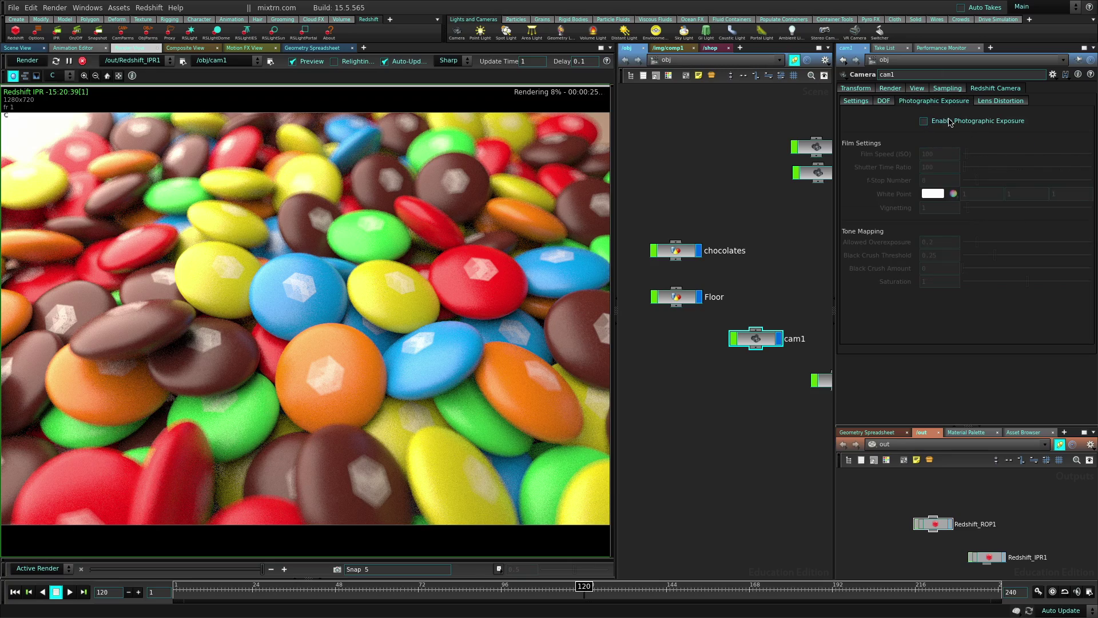
click(949, 122)
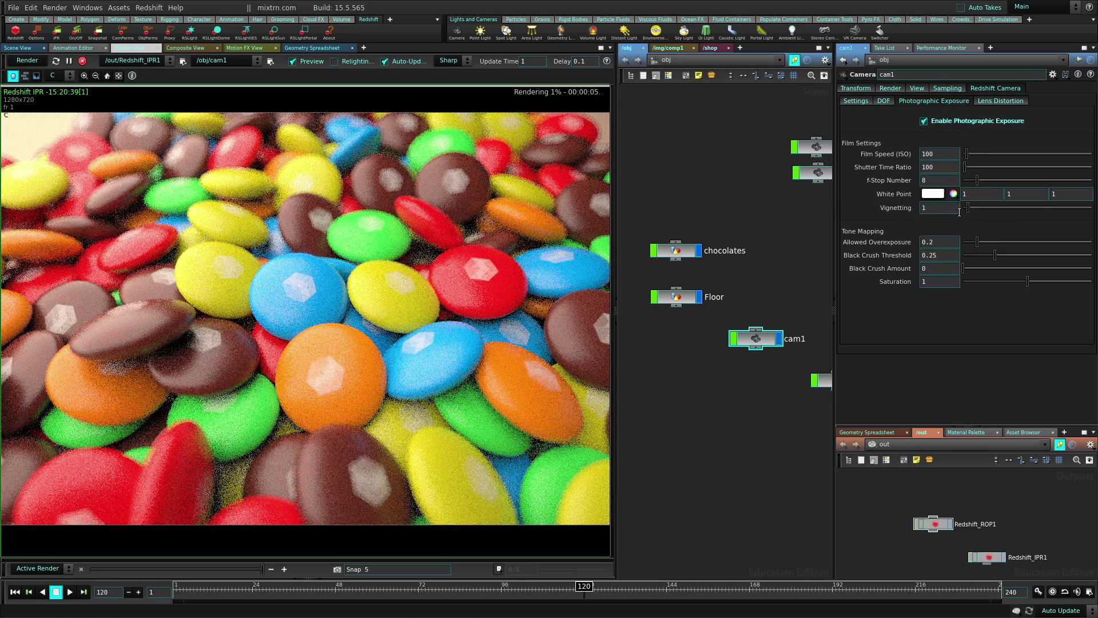
drag(968, 210, 1091, 213)
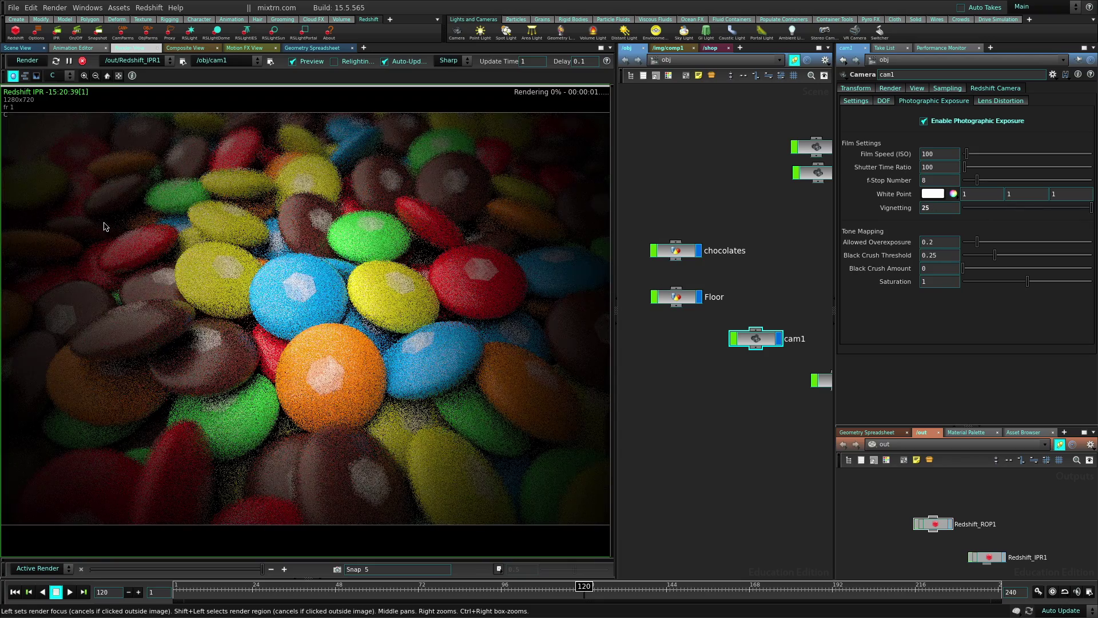
click(956, 207)
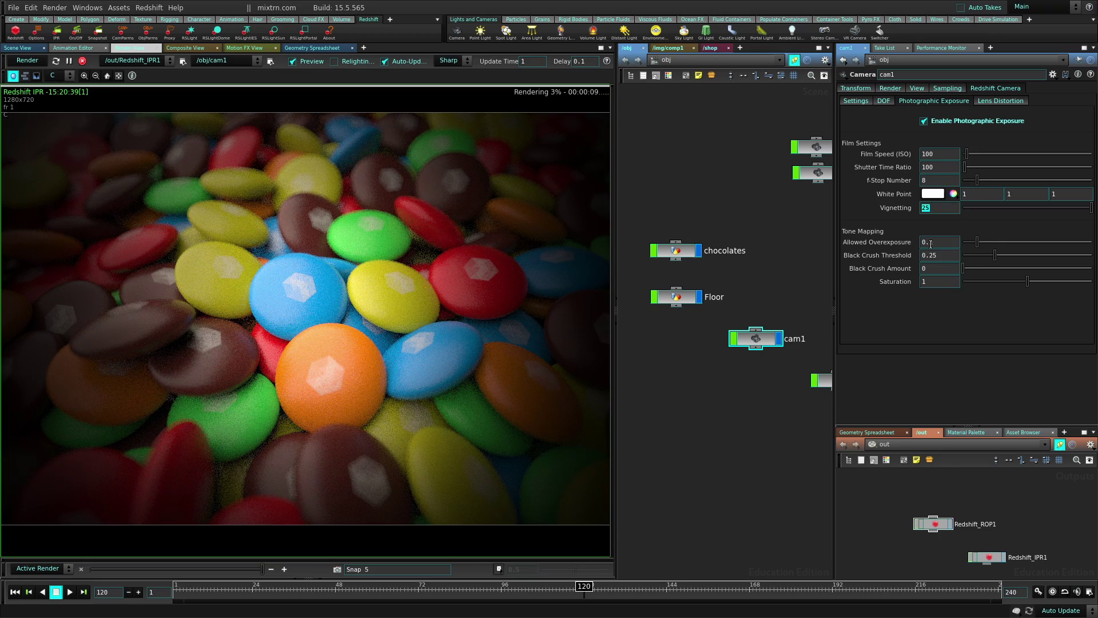
key(Return)
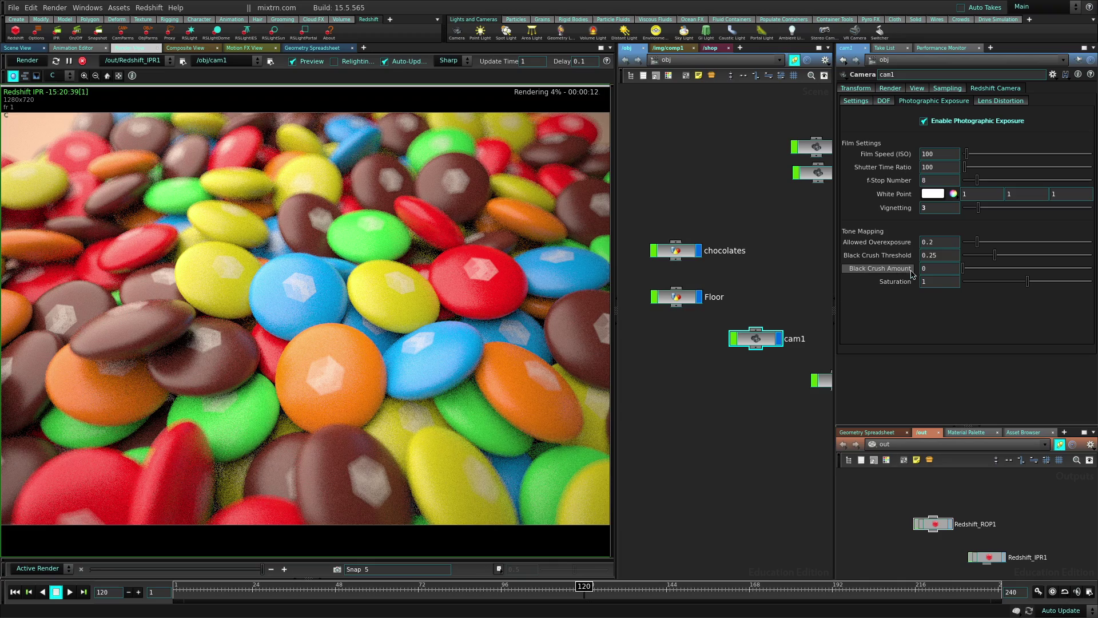
drag(963, 268, 998, 268)
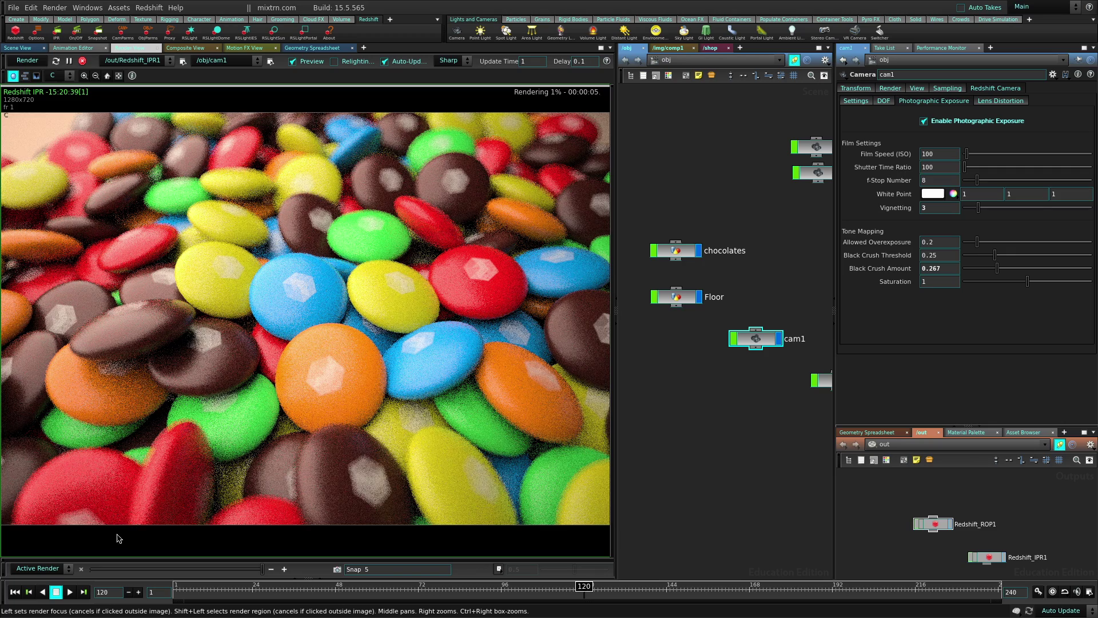
- Mark a render region over the central and lower chocolates and set Redshift_ROP1's unified sampling Max Samples to 128
mouse_move(118, 538)
shift+mouse_down()
mouse_move(434, 257)
mouse_move(477, 233)
shift+mouse_up()
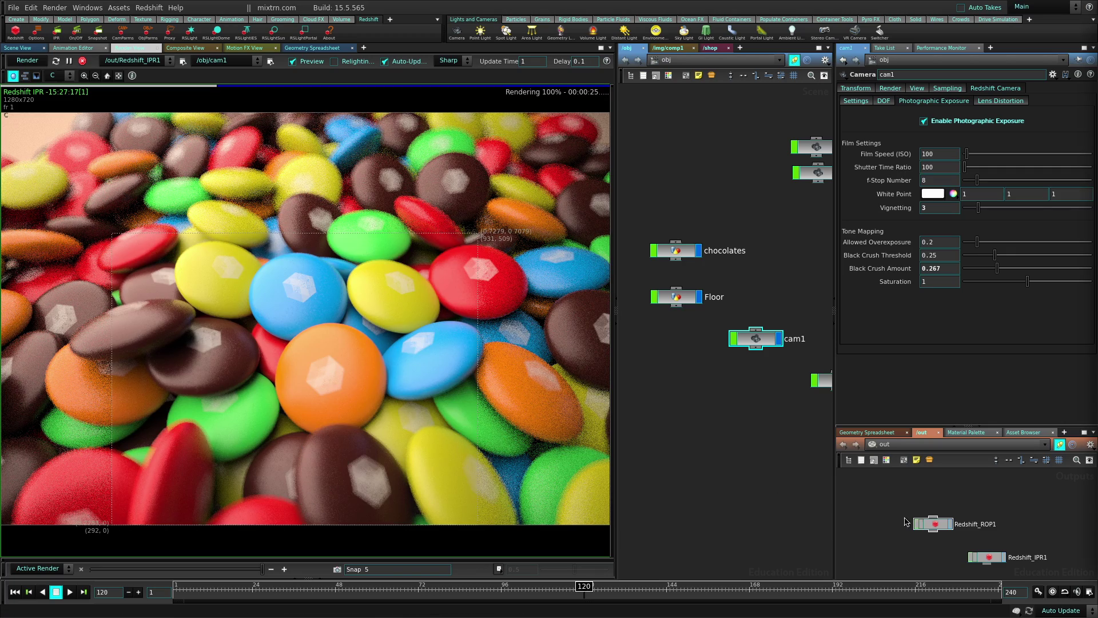
click(935, 525)
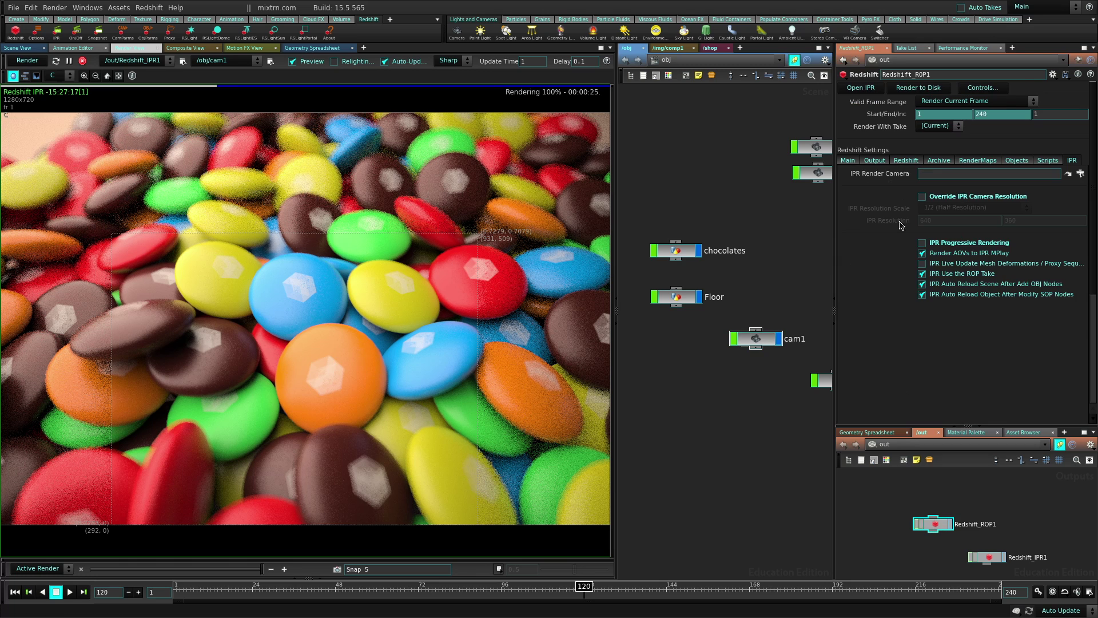
click(905, 161)
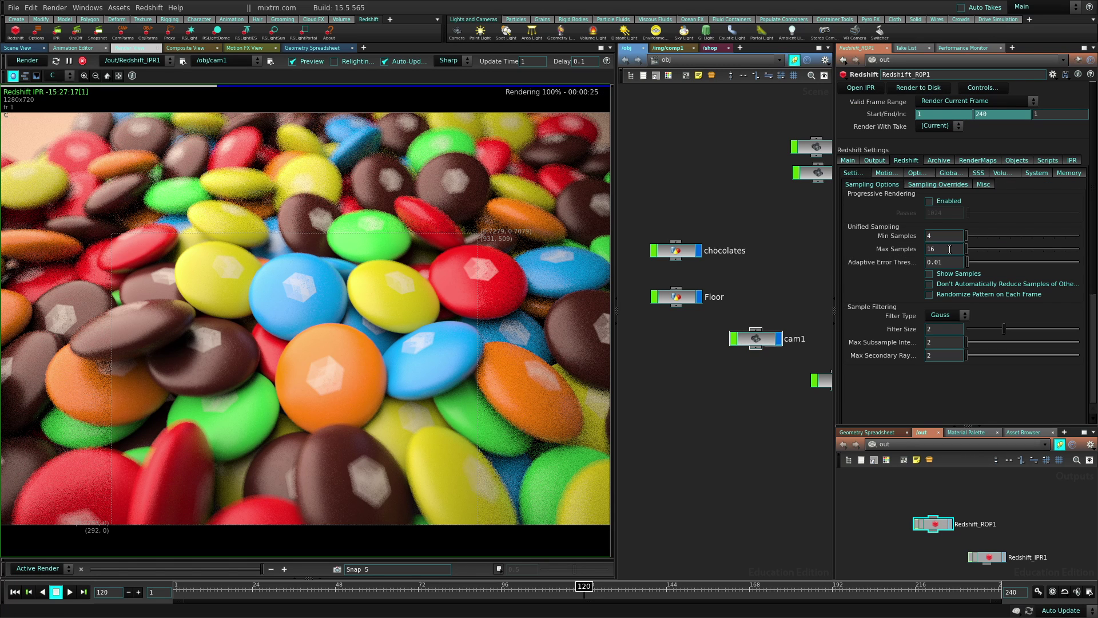
drag(948, 250, 909, 248)
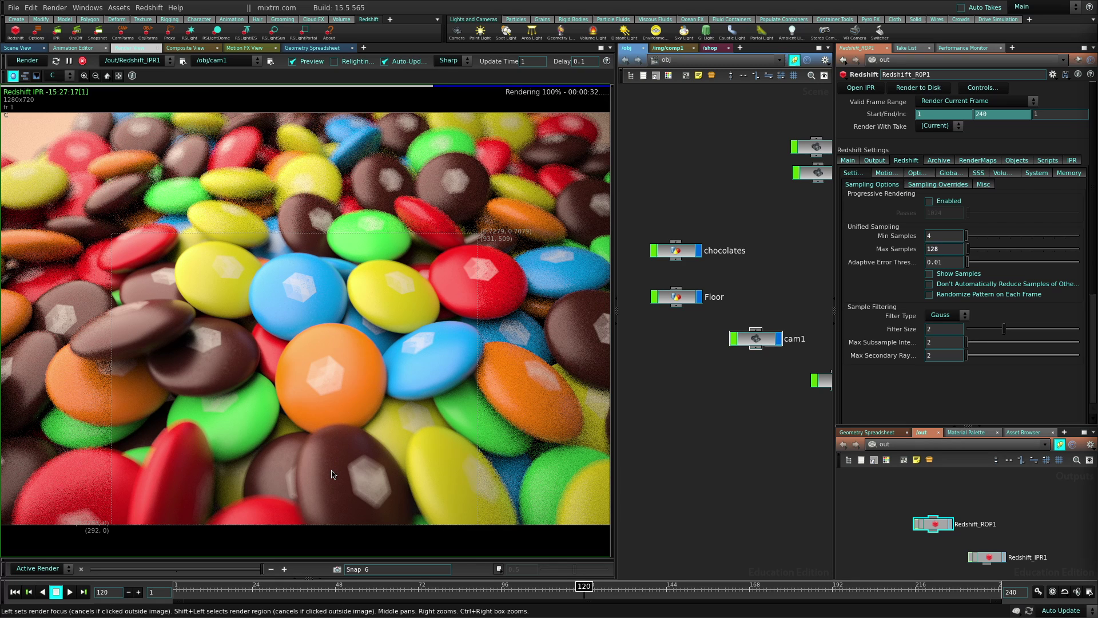
- Examine the noise in the rendered chocolates up close, and return to the full image
scroll(332, 475, up, 8)
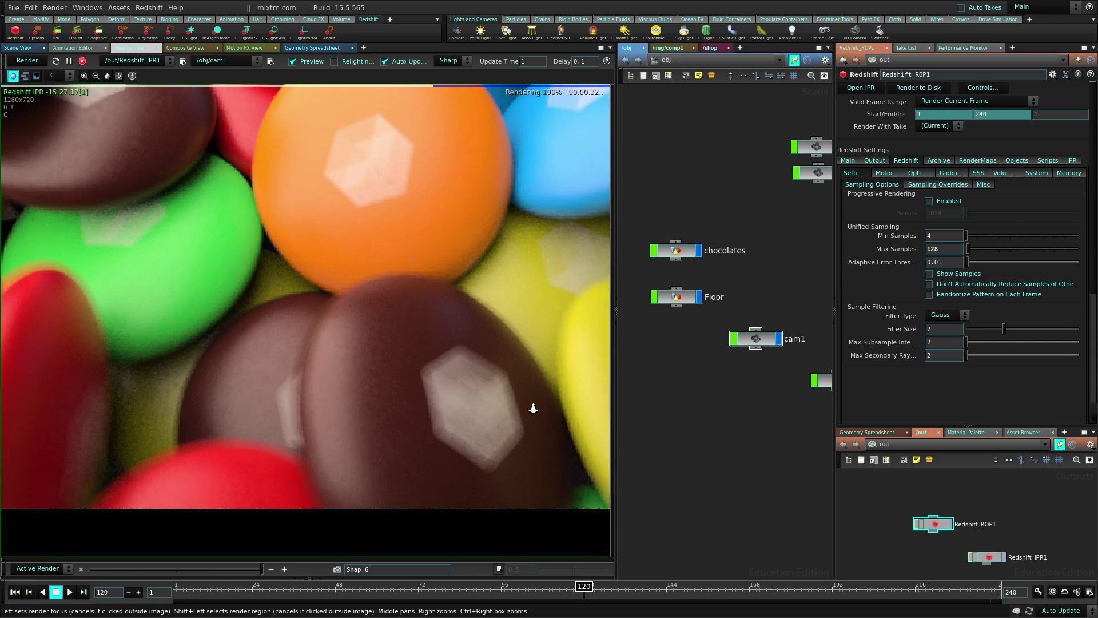
mouse_move(263, 569)
mouse_down()
mouse_move(203, 575)
mouse_move(285, 573)
mouse_up()
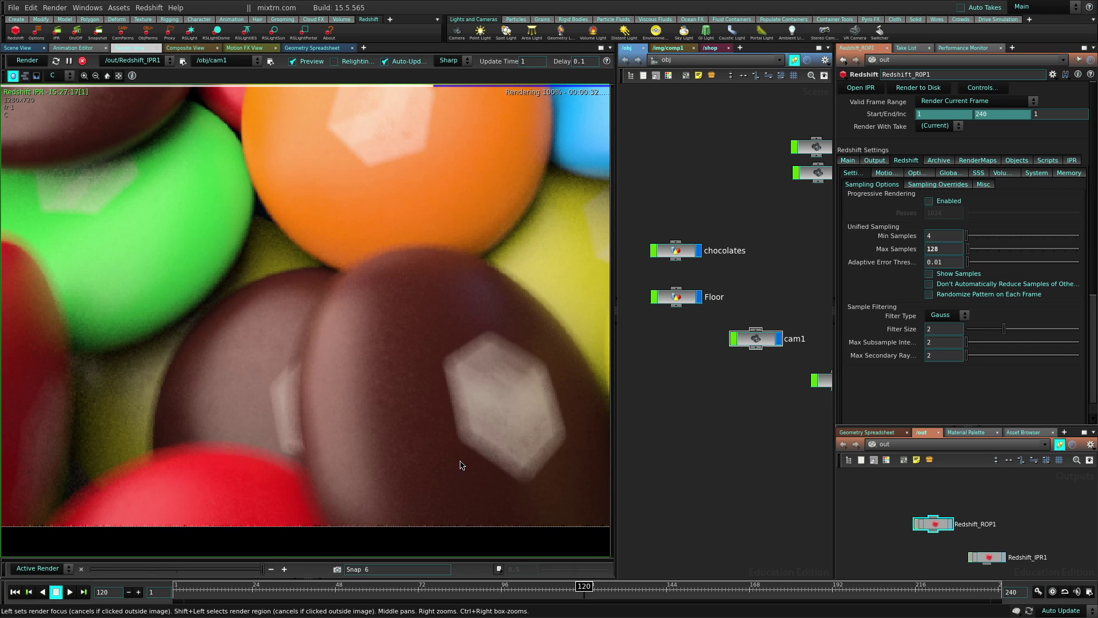
key(h)
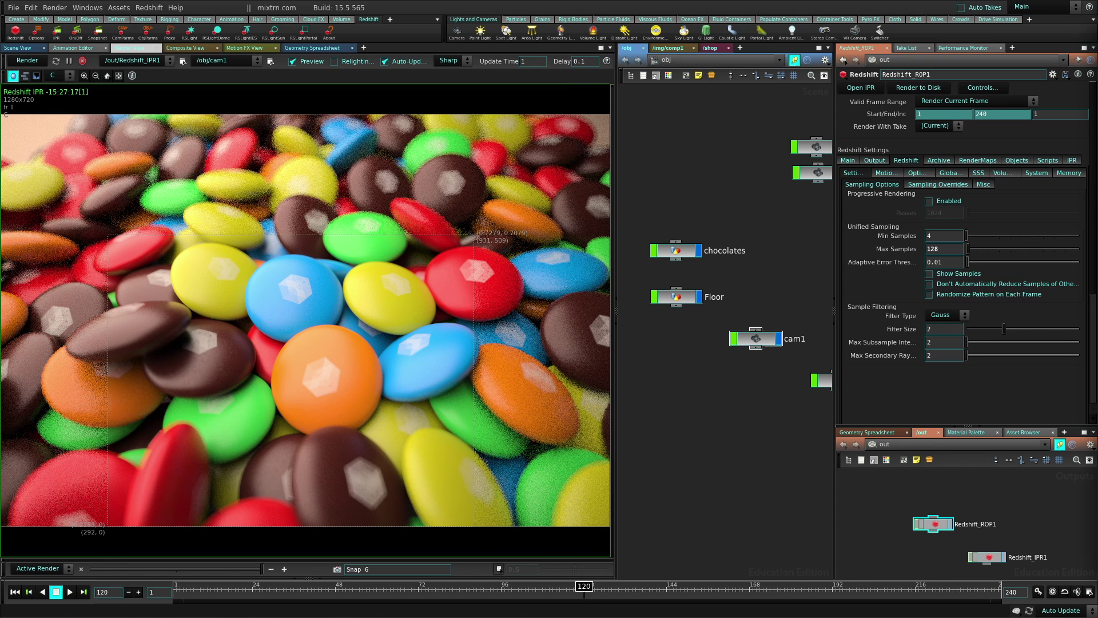
- Duplicate rslight1 in the scene, place the copy below it in the network, and shift the copied light in the viewport
click(18, 48)
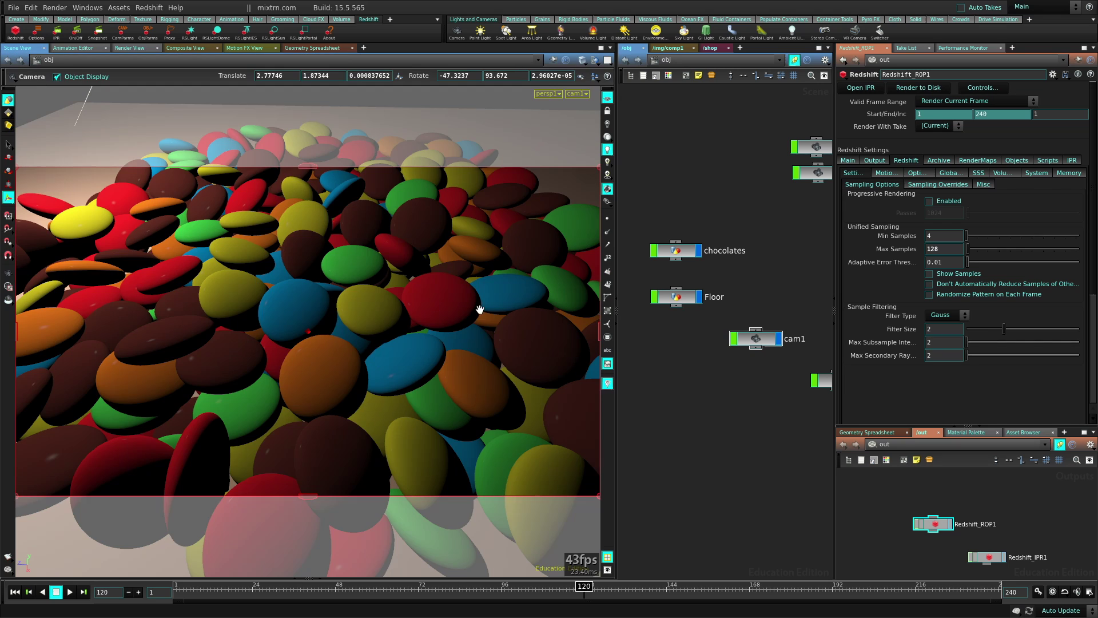
alt+right_drag(479, 308, 418, 321)
middle_drag(758, 429, 643, 425)
click(723, 377)
key(ctrl+c)
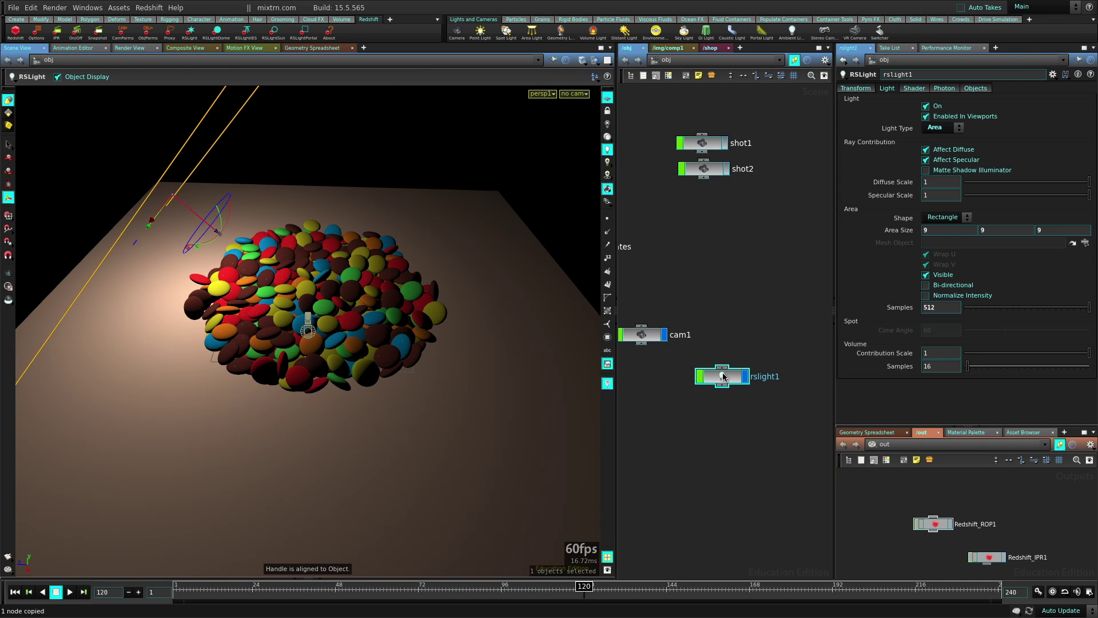
key(ctrl+v)
drag(723, 377, 724, 417)
drag(196, 212, 227, 229)
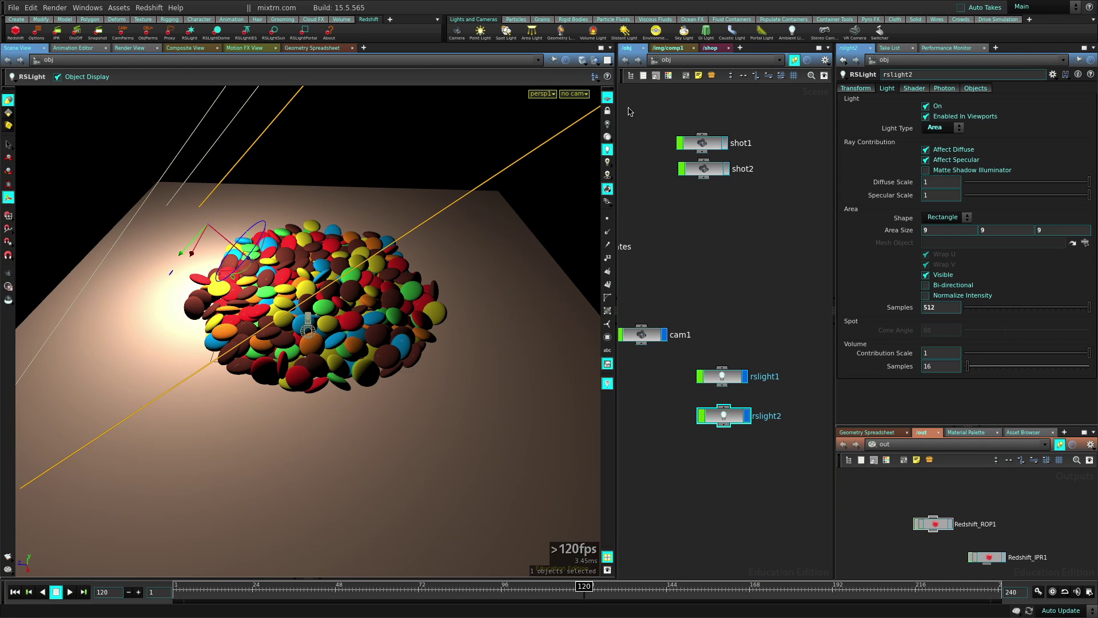
- Look through rslight2, aim it at the whole pile of chocolates from another side, and return to the free perspective view
click(569, 95)
mouse_move(639, 182)
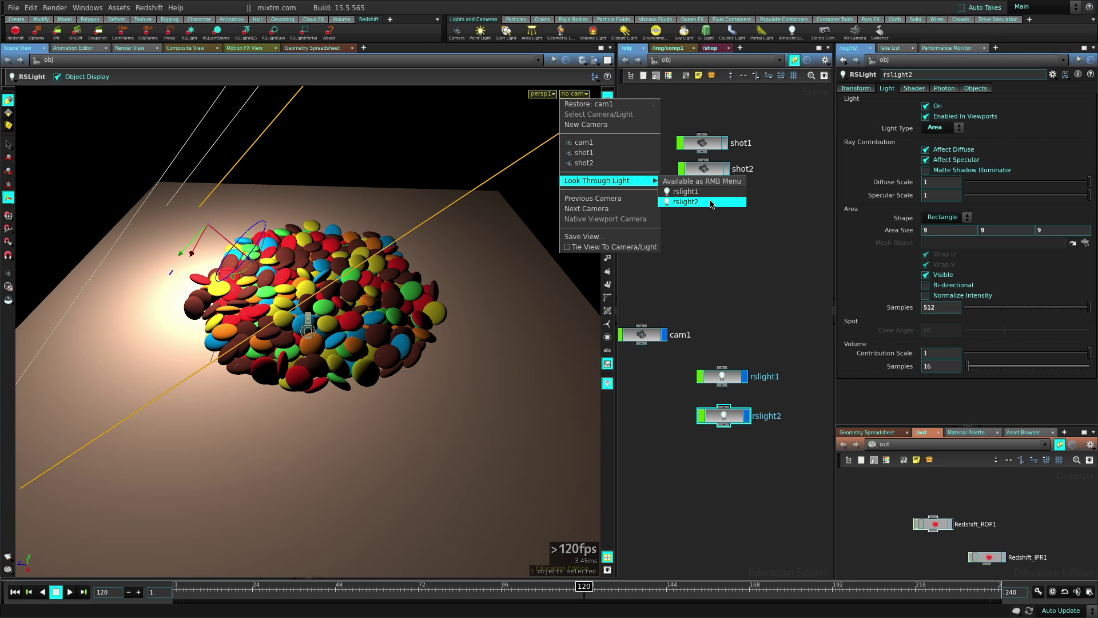
click(686, 202)
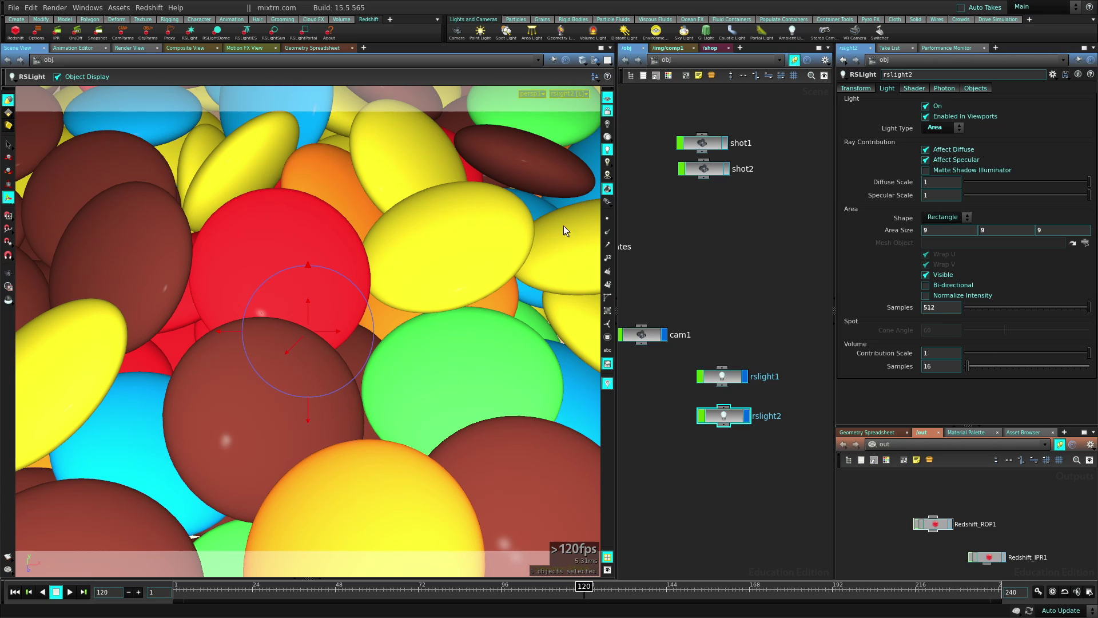
alt+right_drag(503, 252, 382, 314)
alt+drag(383, 314, 299, 320)
alt+right_drag(299, 321, 321, 336)
alt+drag(321, 336, 166, 348)
alt+right_drag(166, 348, 360, 322)
alt+middle_drag(437, 302, 399, 333)
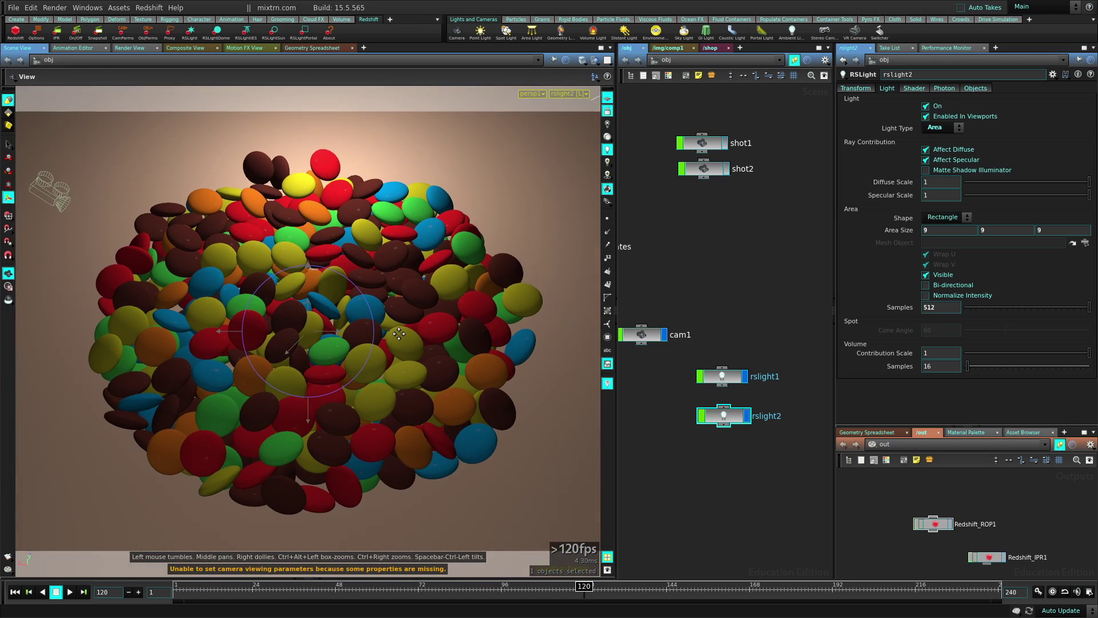
click(607, 111)
alt+right_drag(423, 275, 275, 349)
alt+drag(275, 349, 382, 308)
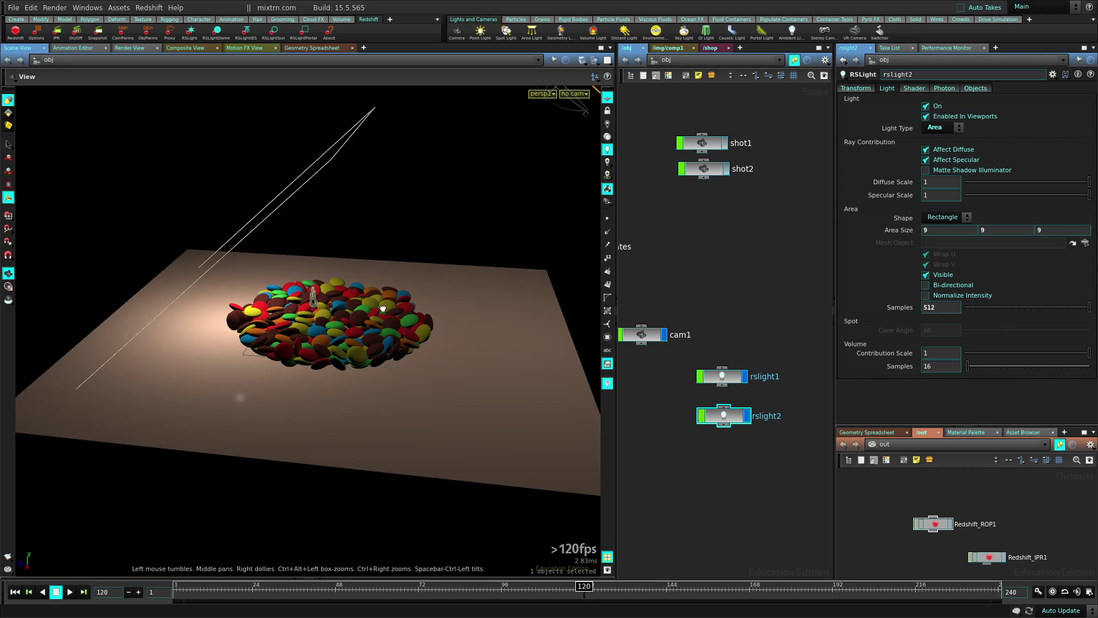
alt+right_drag(382, 308, 387, 294)
alt+middle_drag(387, 294, 364, 320)
drag(422, 240, 347, 327)
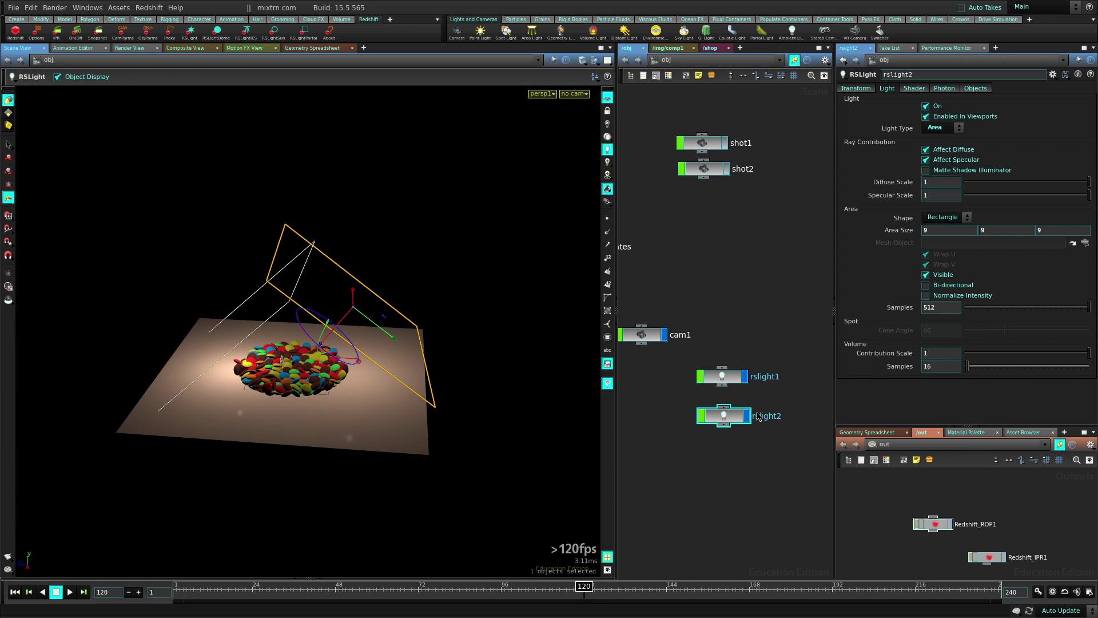
- Duplicate rslight2 as a third light below it in the network and turn the copy to face down above the chocolates
alt+drag(724, 417, 732, 465)
alt+drag(365, 320, 309, 355)
alt+right_drag(252, 348, 293, 347)
drag(294, 346, 300, 271)
alt+drag(275, 326, 326, 251)
alt+right_drag(326, 252, 360, 251)
- Set rslight3's Area Size to 22 in all three fields and adjust its tilt above the chocolates
middle_drag(905, 230, 977, 205)
alt+right_drag(337, 327, 300, 329)
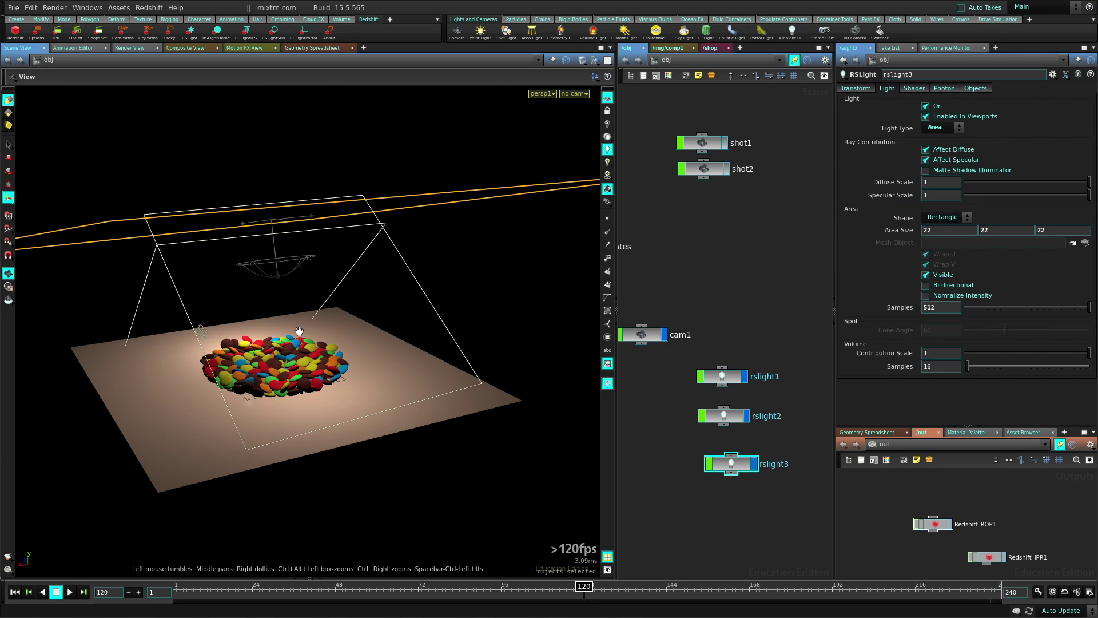
drag(265, 277, 262, 270)
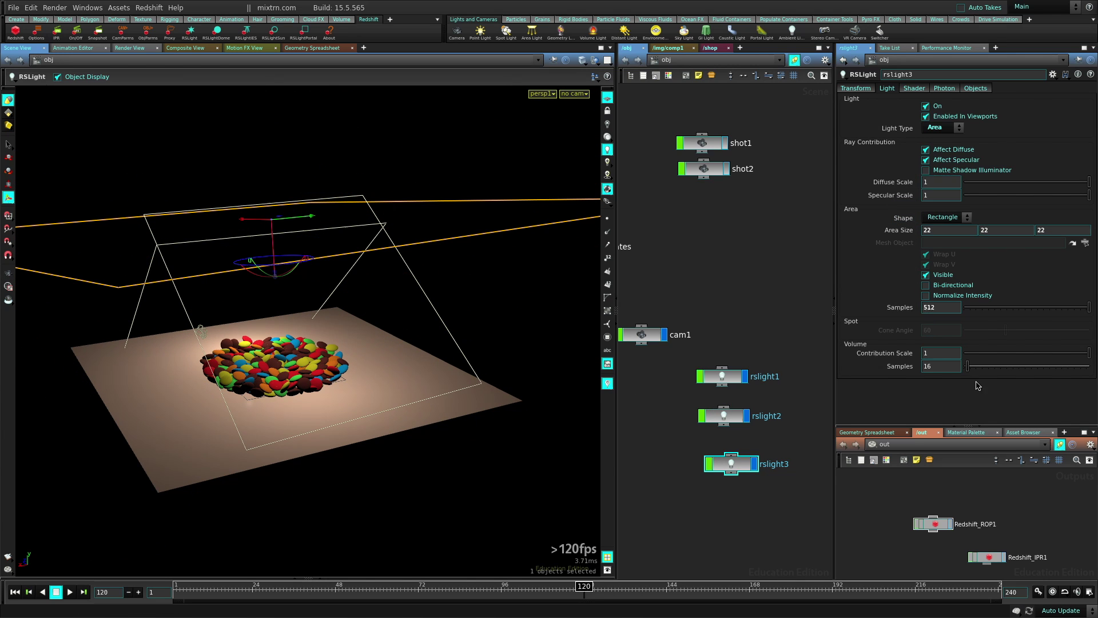
- Look through cam1 in the scene viewport and render the current frame from Redshift_ROP1 to MPlay
click(574, 93)
click(583, 147)
click(935, 524)
click(918, 88)
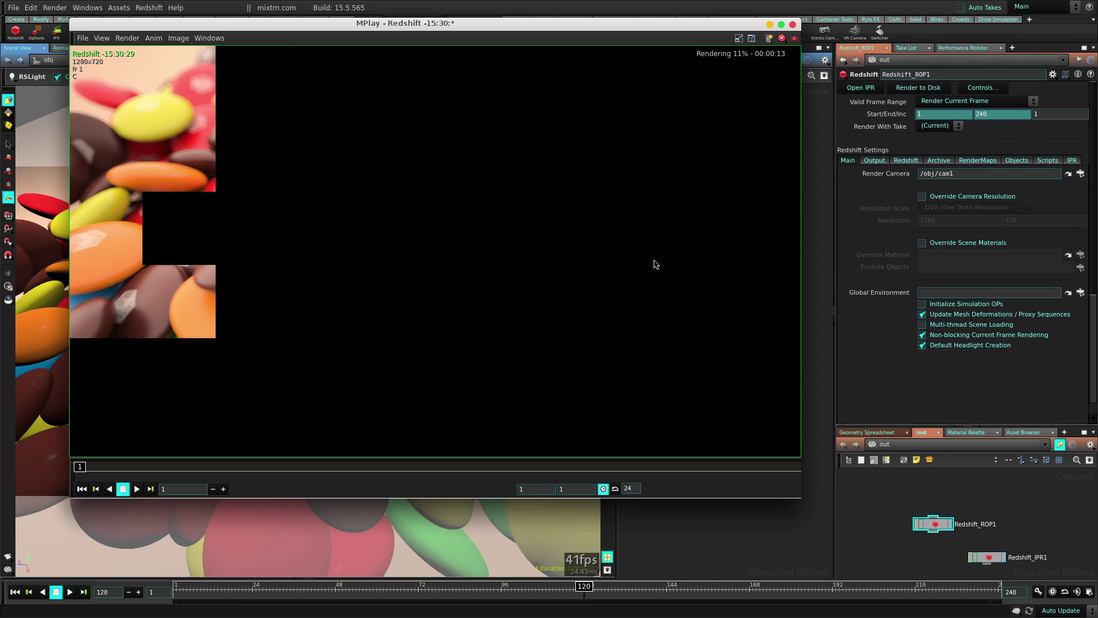